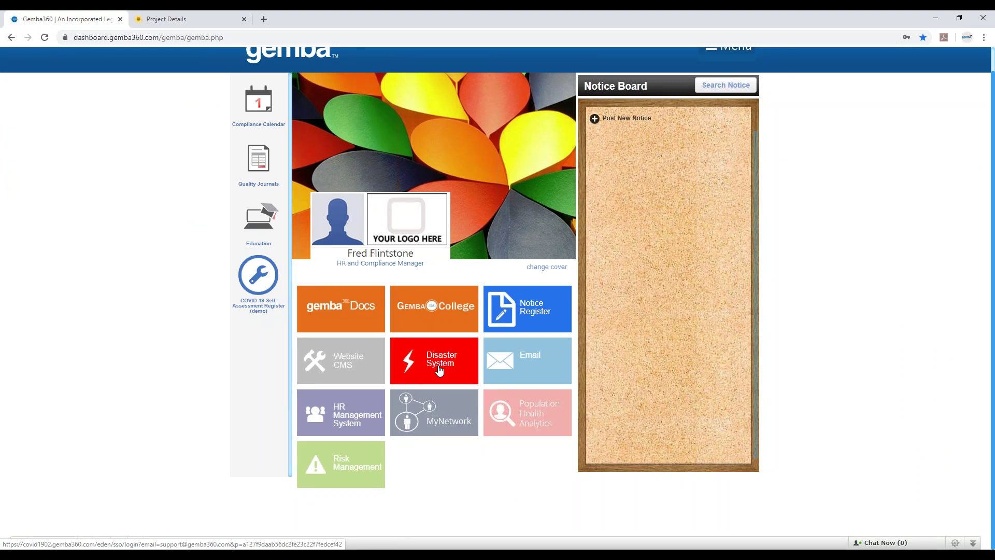
# Switch to the Gemba360 COVID19 system, open the projects list from its home page and enlarge the page to 175%
pyautogui.click(177, 17)
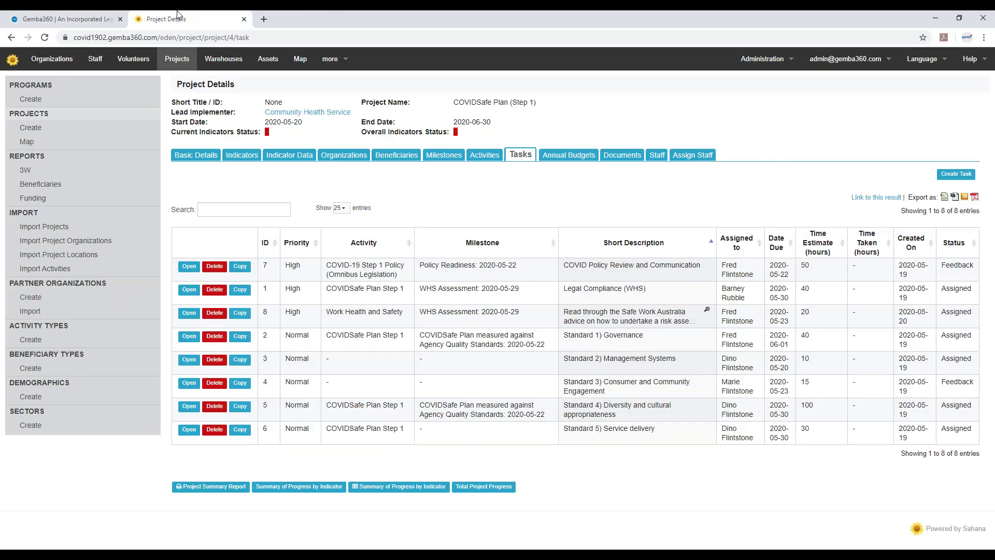
pyautogui.click(17, 61)
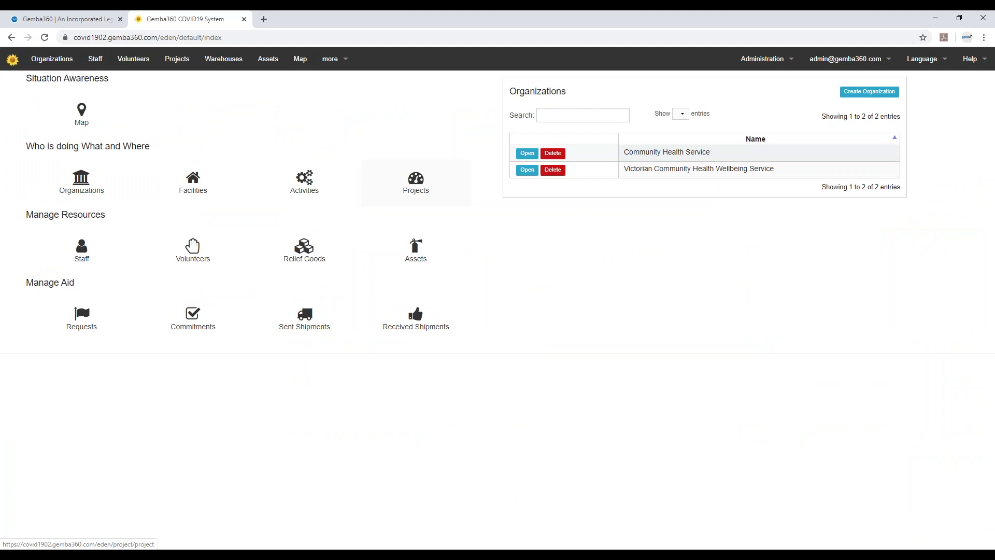
pyautogui.click(420, 192)
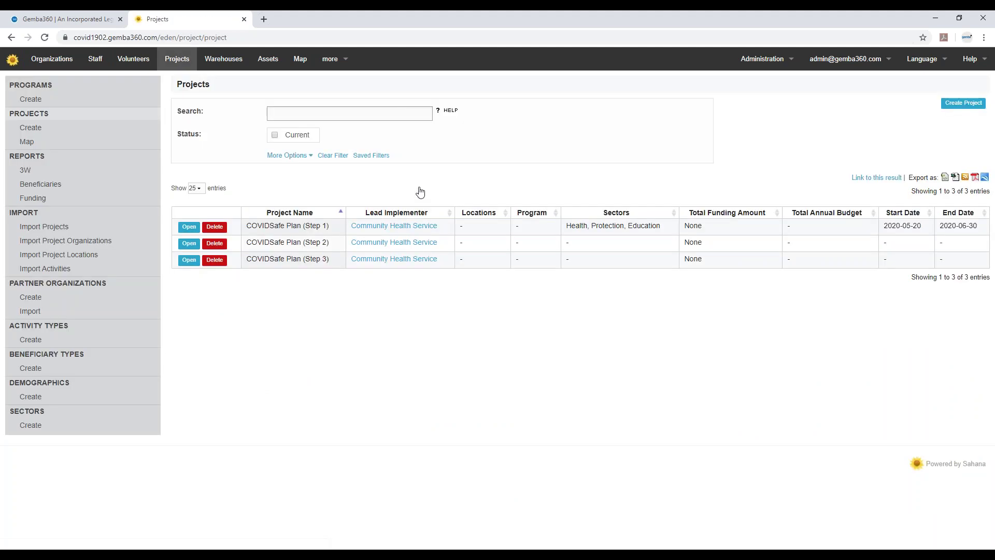
pyautogui.hotkey('ctrl', '+')
pyautogui.hotkey('ctrl', '+')
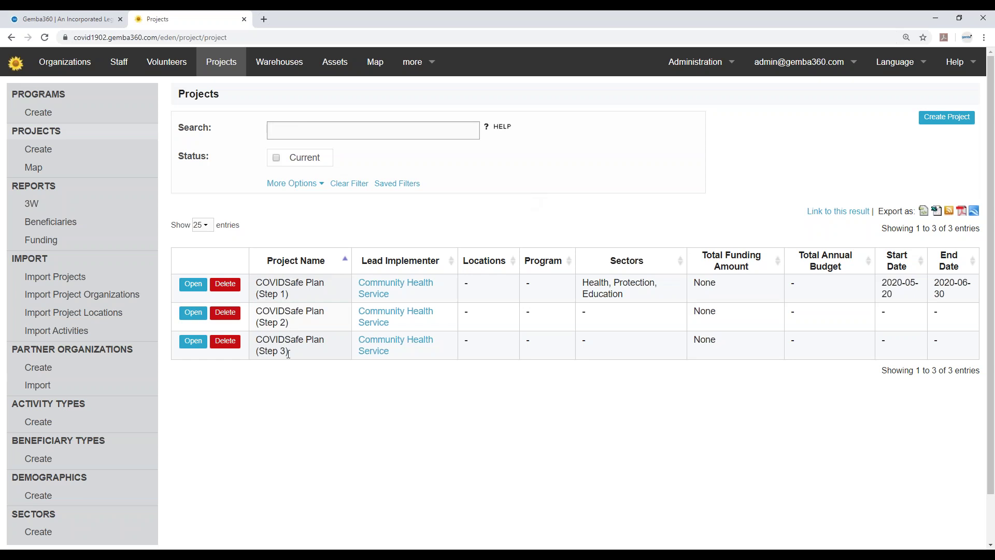
pyautogui.hotkey('ctrl', '+')
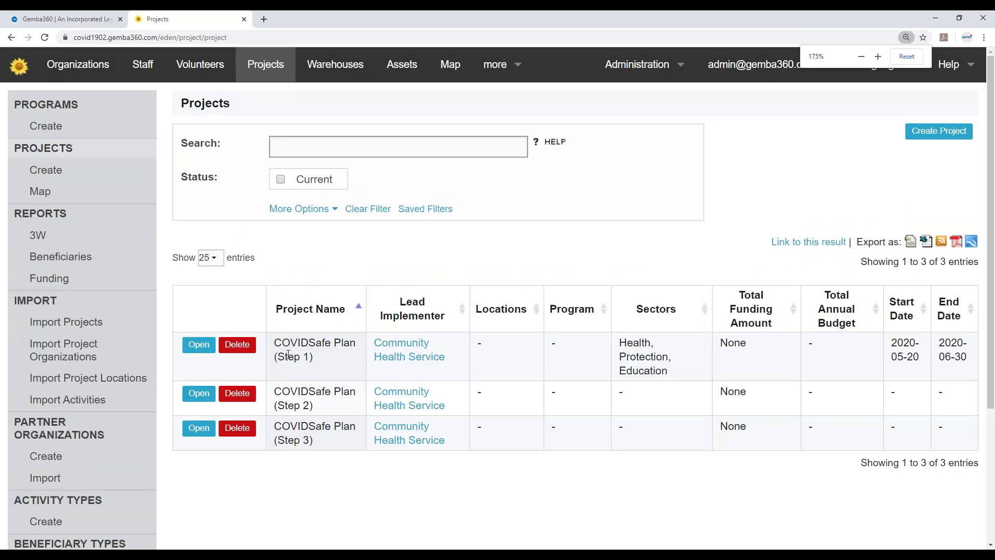
pyautogui.scroll(-2, 311, 330)
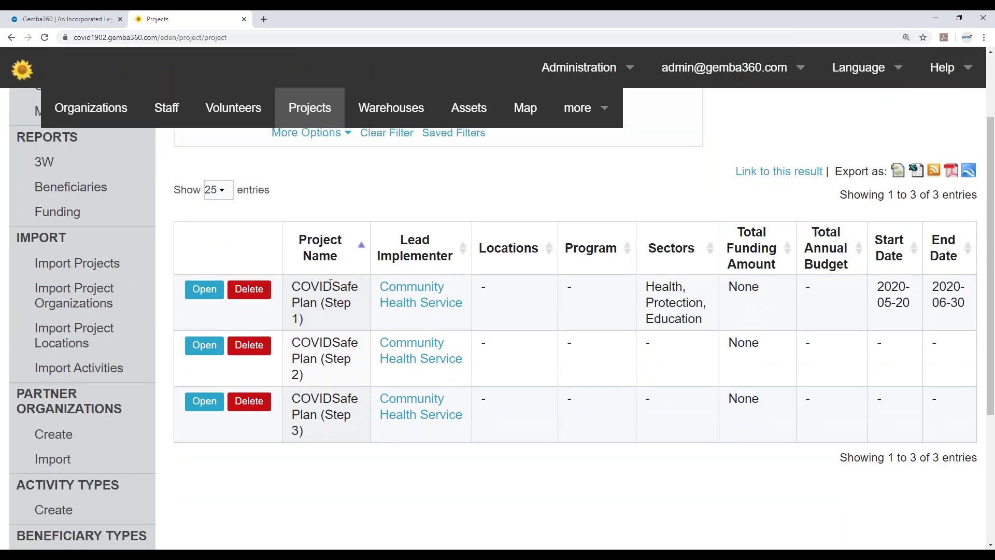
pyautogui.hotkey('ctrl', '-')
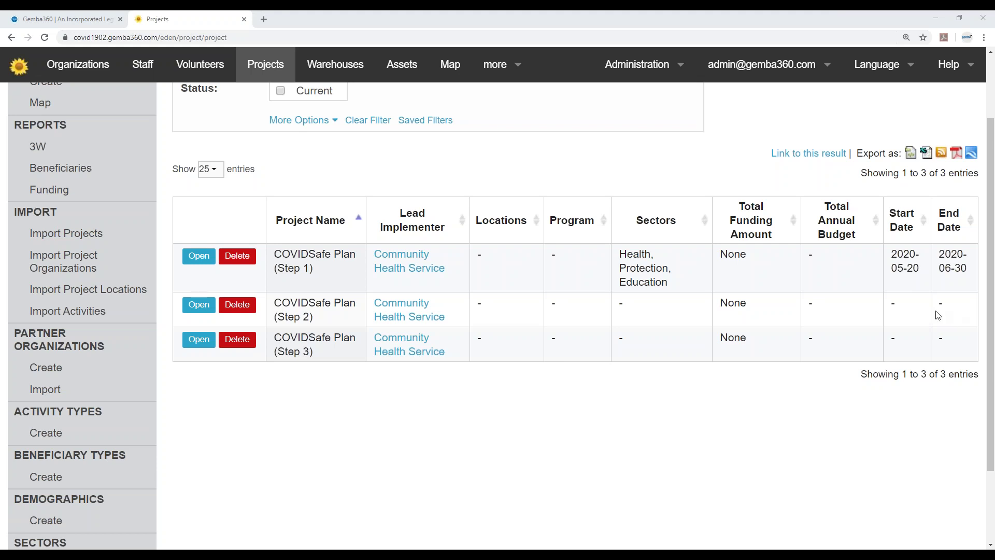
# Open the COVIDSafe Plan (Step 2) project's basic details for editing and look over its form fields
pyautogui.click(197, 304)
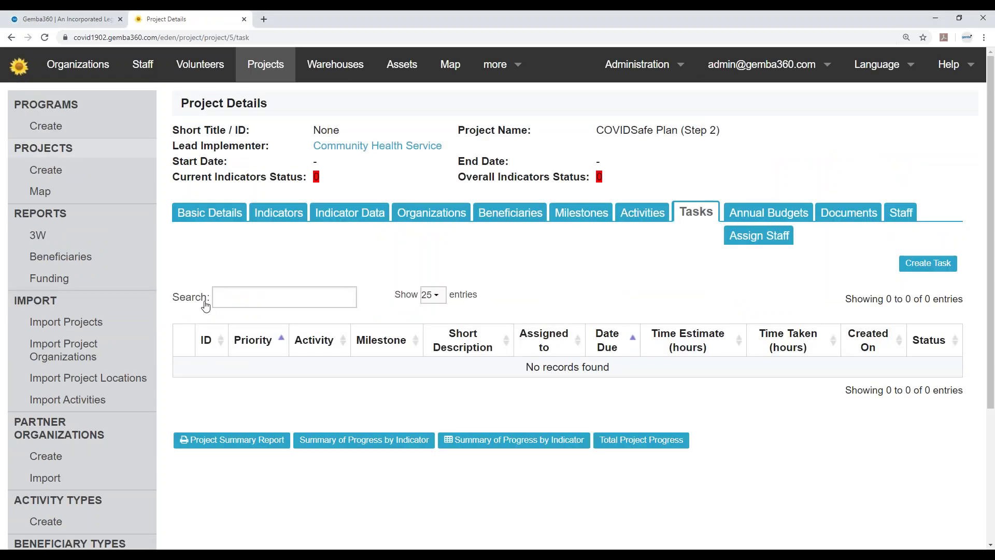
pyautogui.click(217, 220)
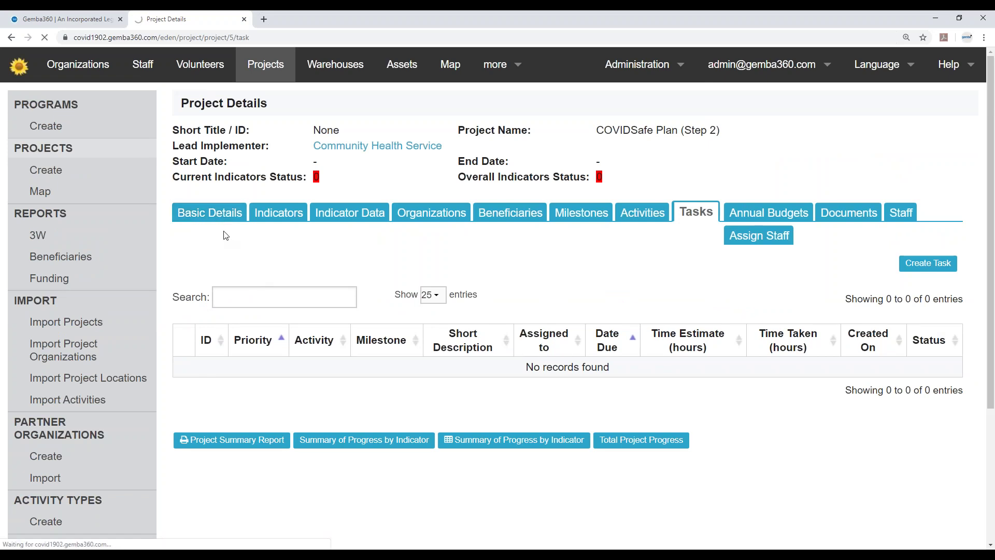
pyautogui.scroll(-6, 226, 236)
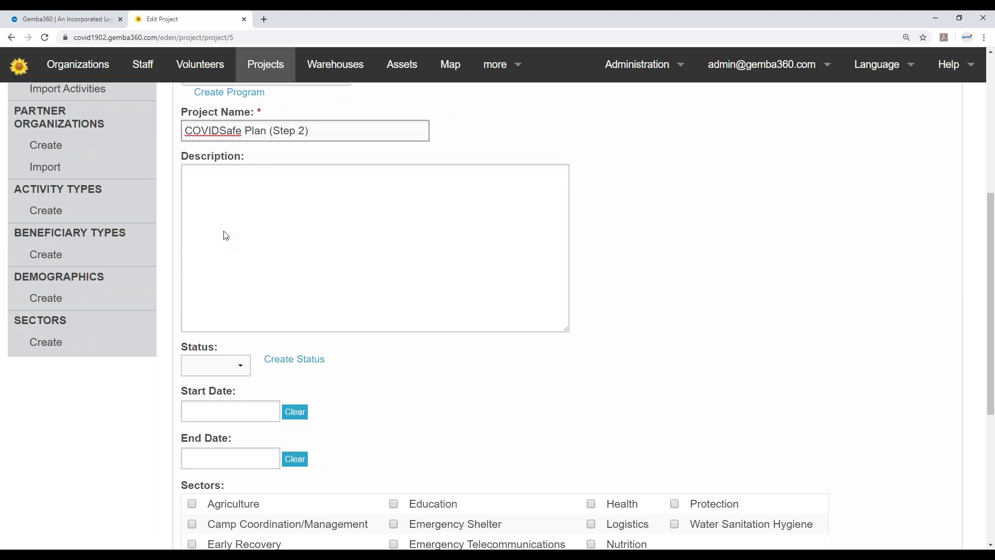
pyautogui.scroll(-4, 226, 236)
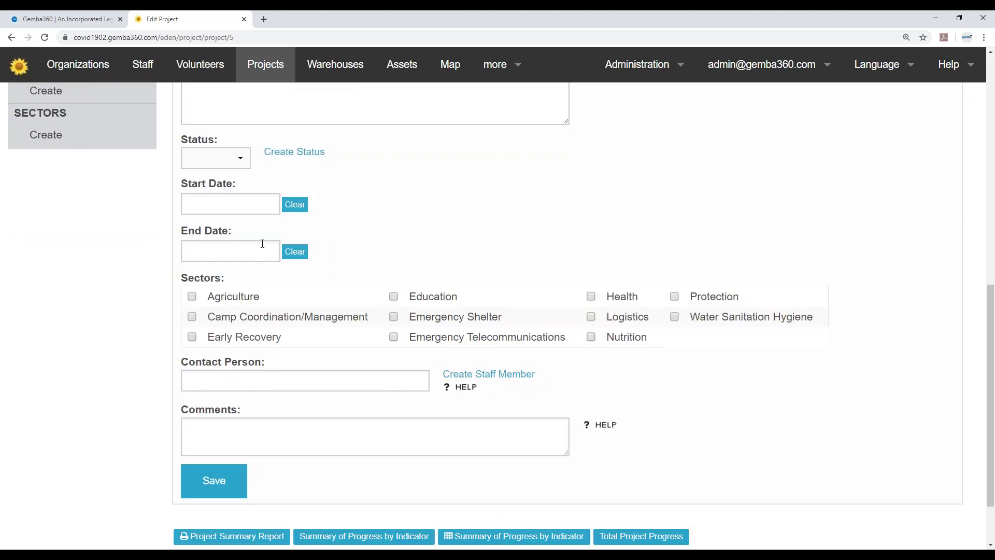
pyautogui.scroll(4, 381, 209)
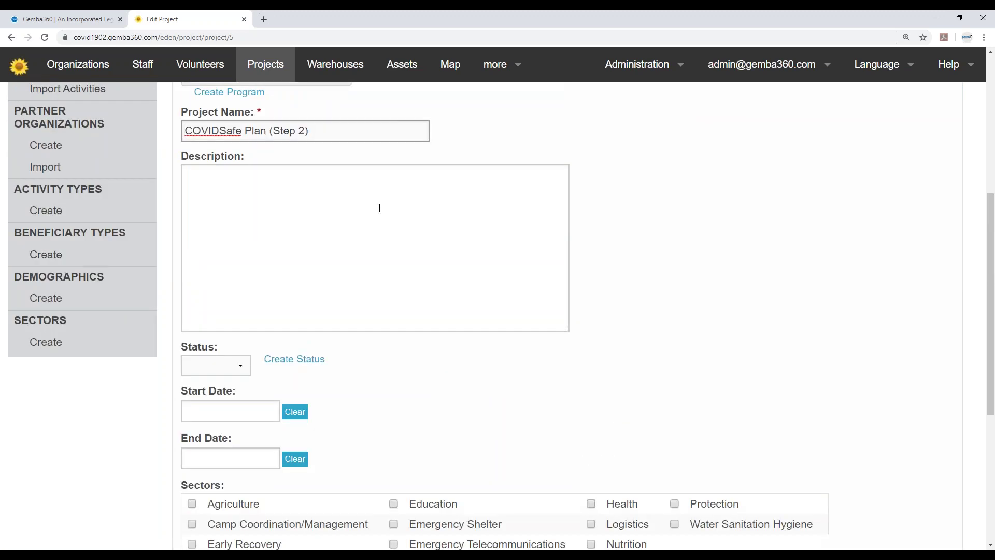
# Set the COVIDSafe Plan (Step 2) project's start date to 2020-07-01
pyautogui.click(214, 411)
pyautogui.click(400, 241)
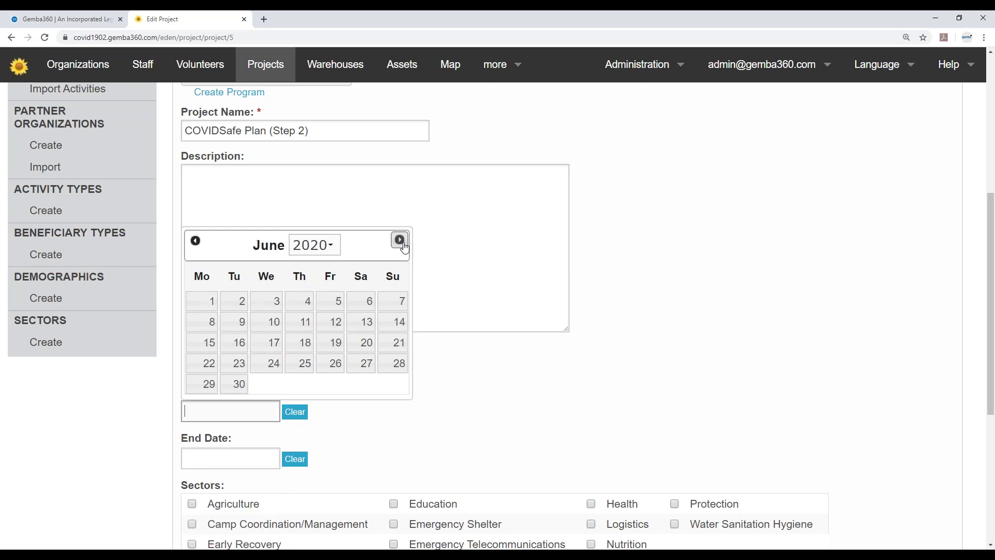
pyautogui.click(400, 241)
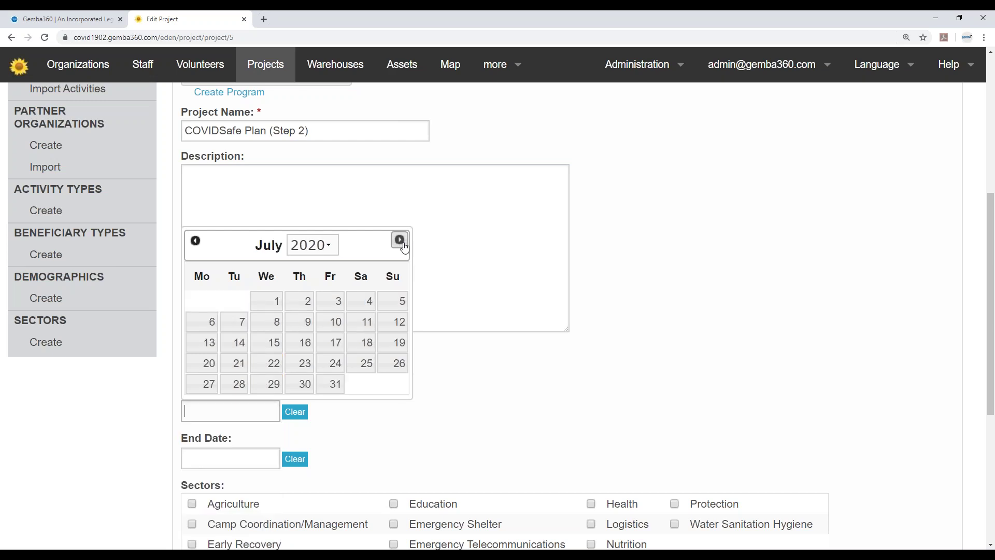
pyautogui.click(280, 303)
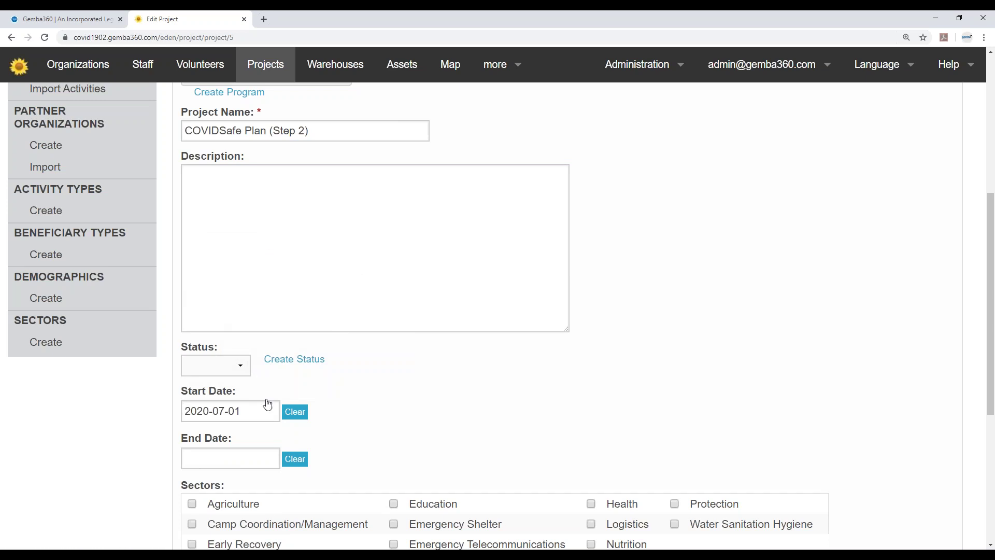
# Set the COVIDSafe Plan (Step 2) project's end date to 2020-09-30 and save the project
pyautogui.click(251, 458)
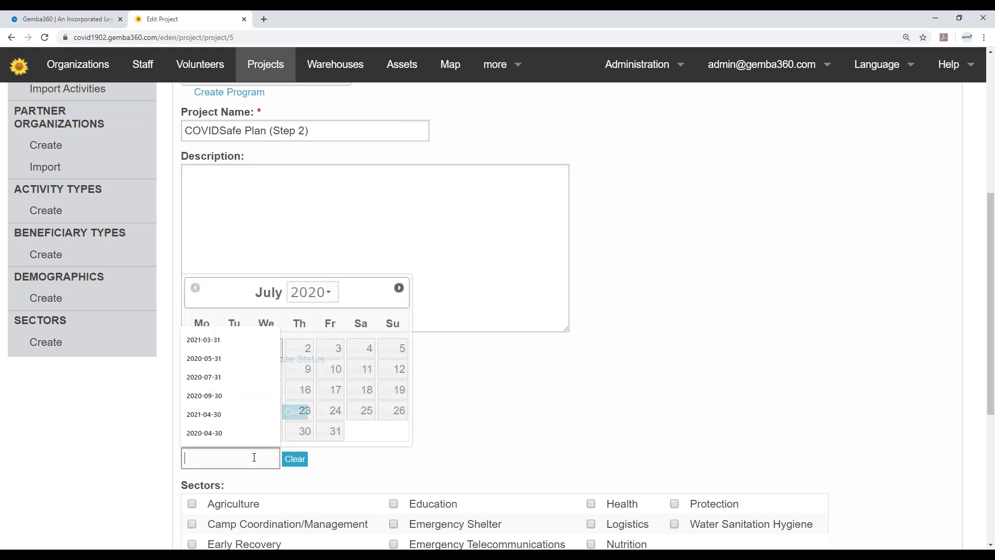
pyautogui.click(362, 304)
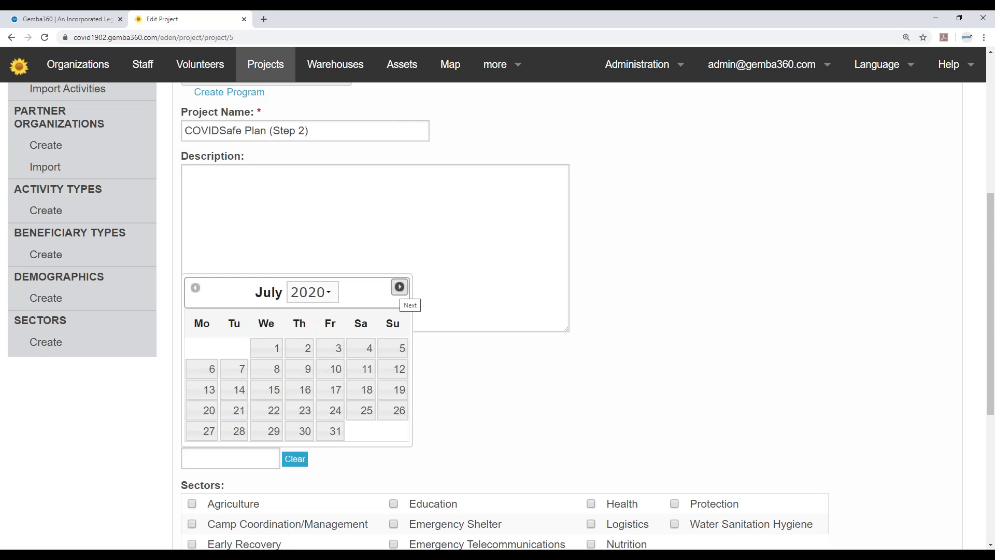
pyautogui.click(399, 286)
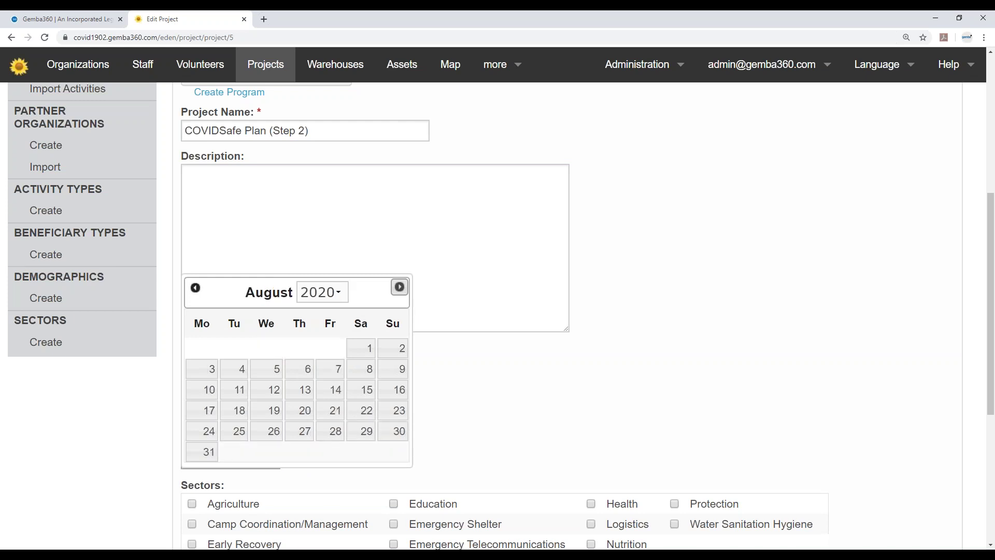
pyautogui.click(399, 286)
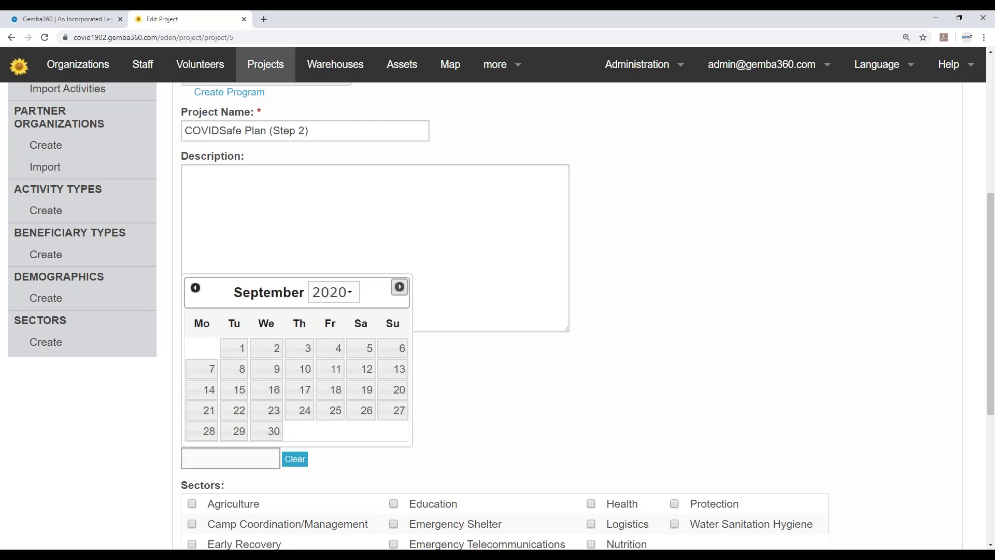
pyautogui.click(272, 432)
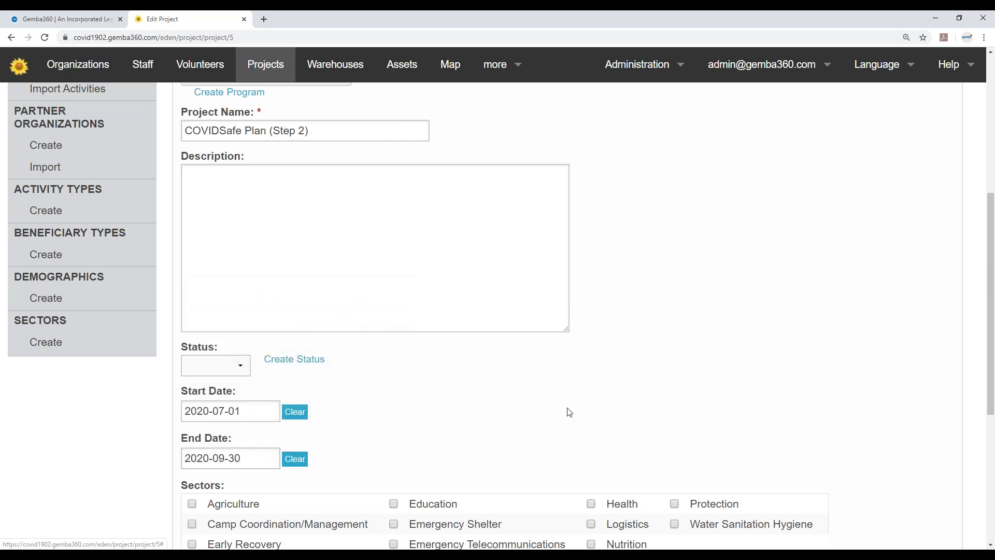
pyautogui.scroll(-3, 528, 412)
pyautogui.scroll(-3, 382, 310)
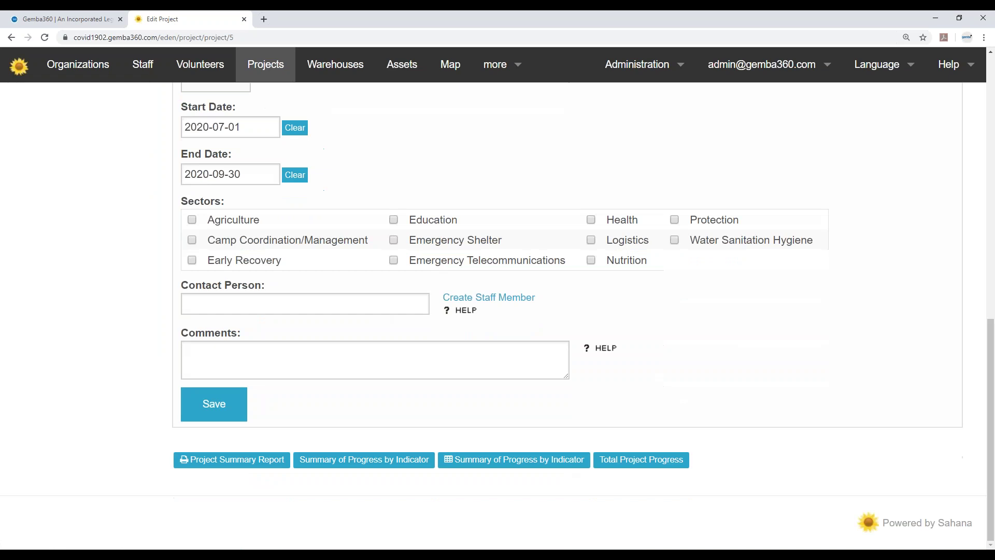
pyautogui.click(229, 408)
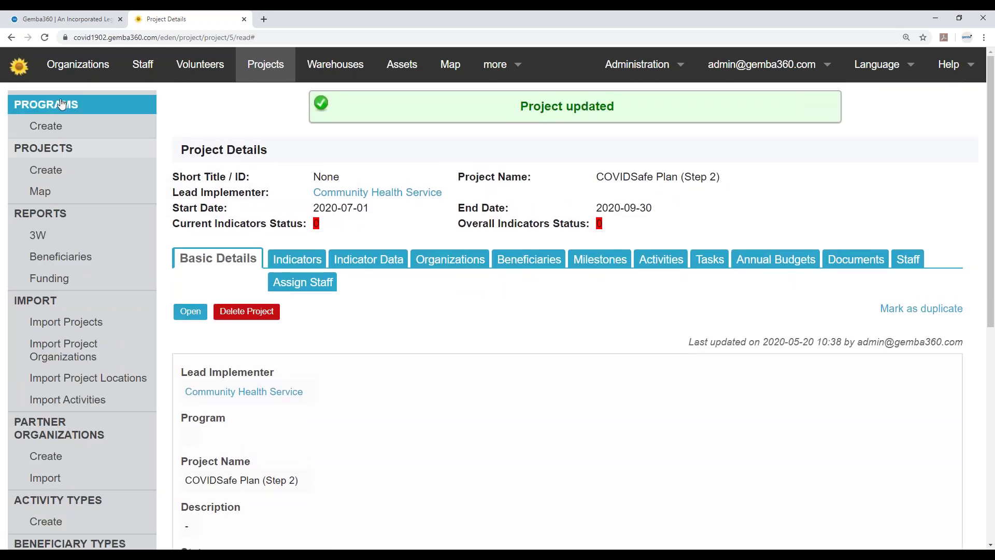
# Return to the projects list through the home page and highlight the start and end dates of COVIDSafe Plan (Step 2)
pyautogui.click(267, 78)
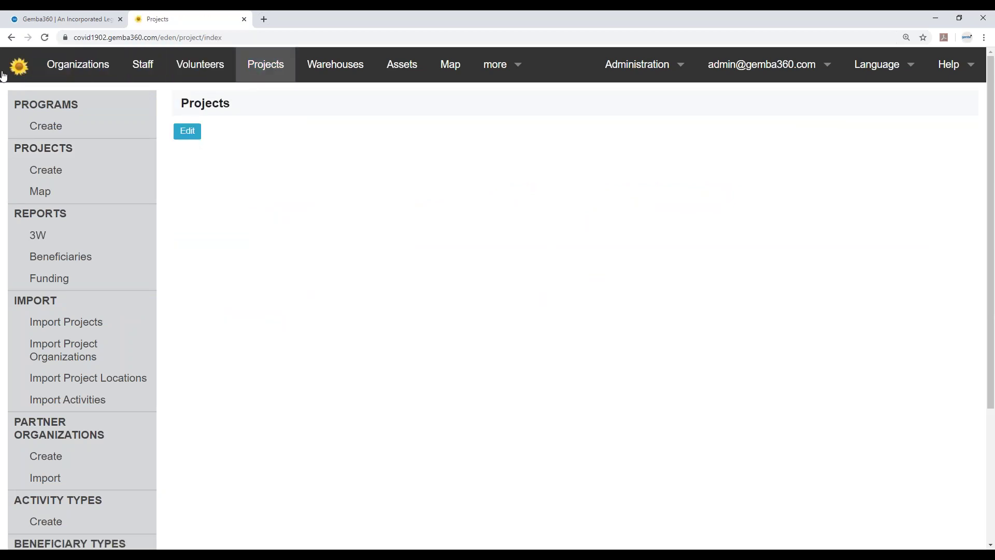
pyautogui.click(19, 66)
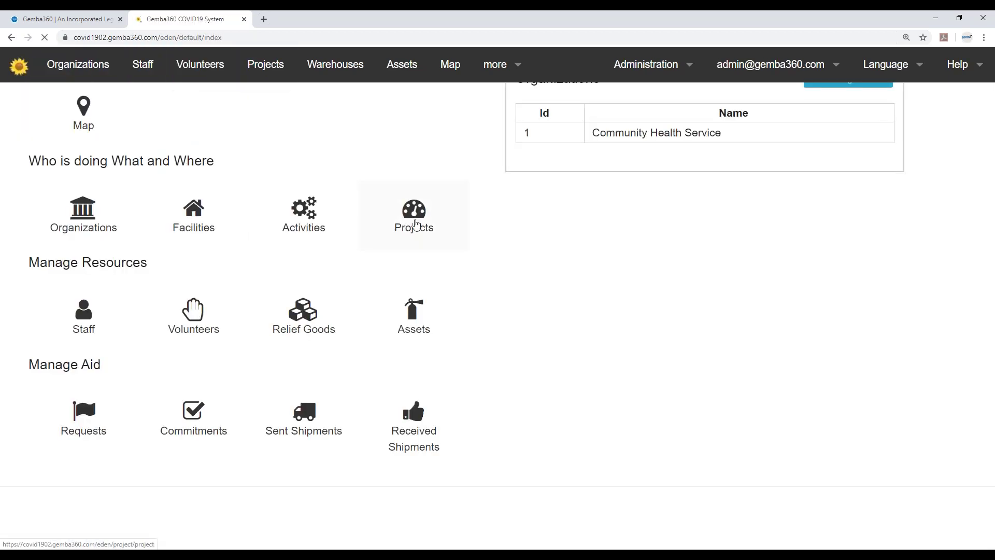
pyautogui.click(413, 227)
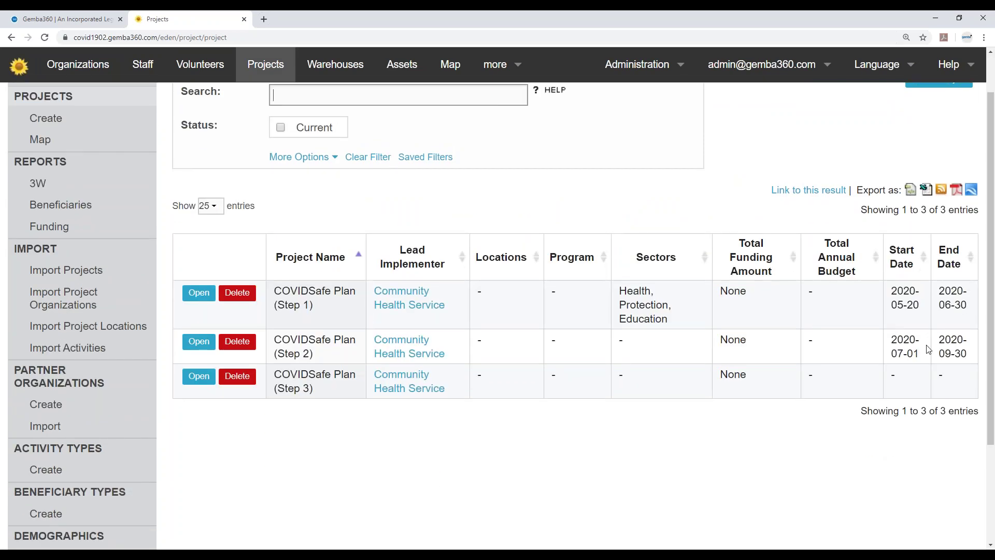
pyautogui.moveTo(889, 338); pyautogui.dragTo(971, 350)
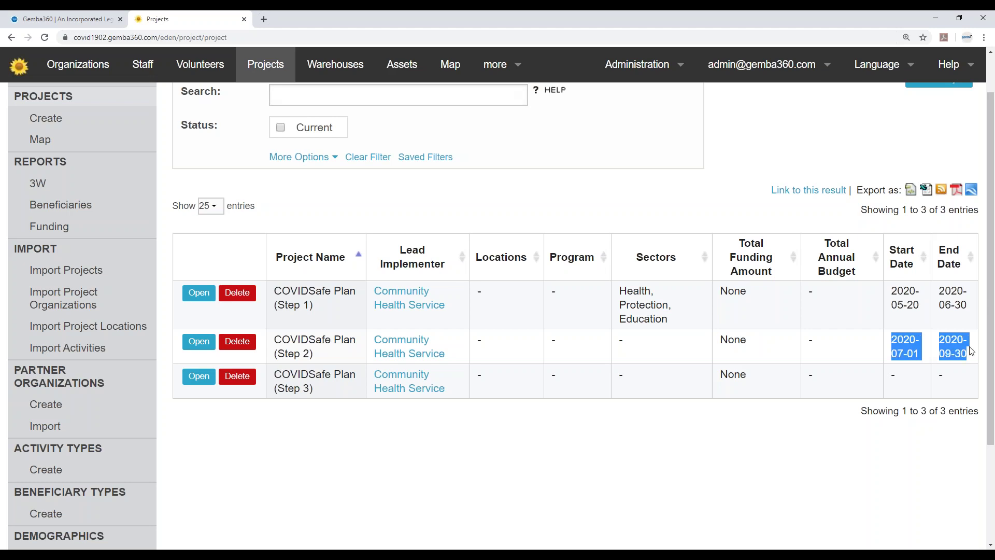
# Open the COVIDSafe Plan (Step 1) project and look through its task list
pyautogui.click(209, 294)
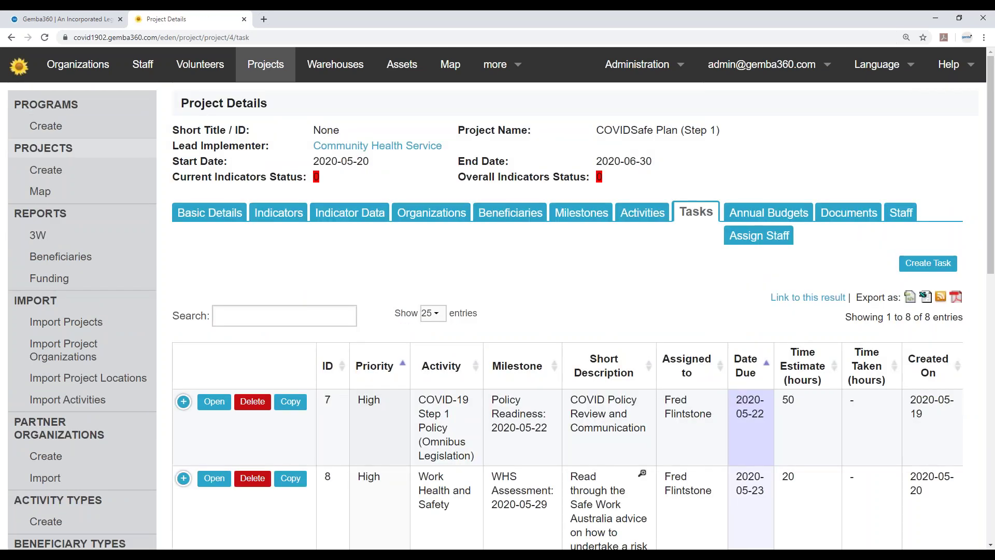
pyautogui.scroll(-2, 540, 386)
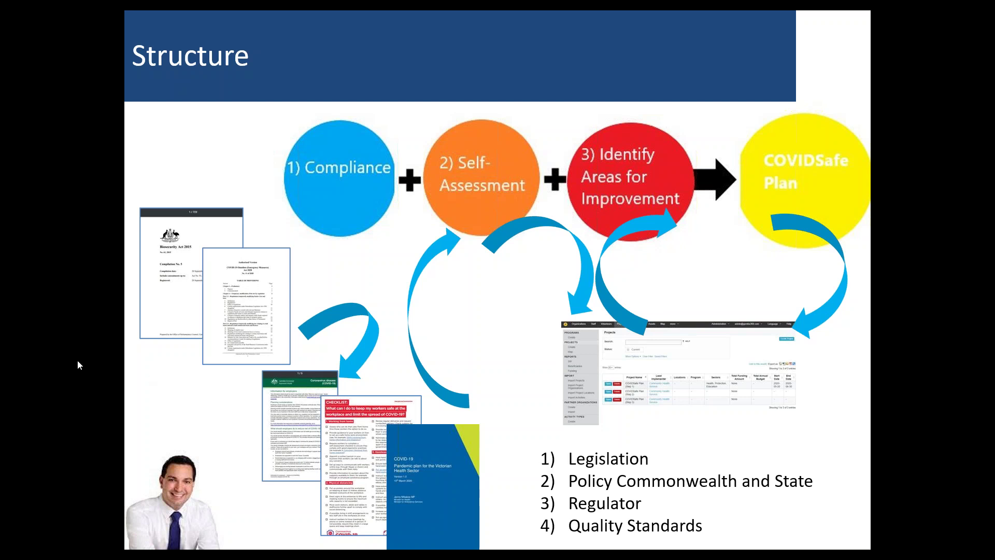
pyautogui.hotkey('alt', 'Tab')
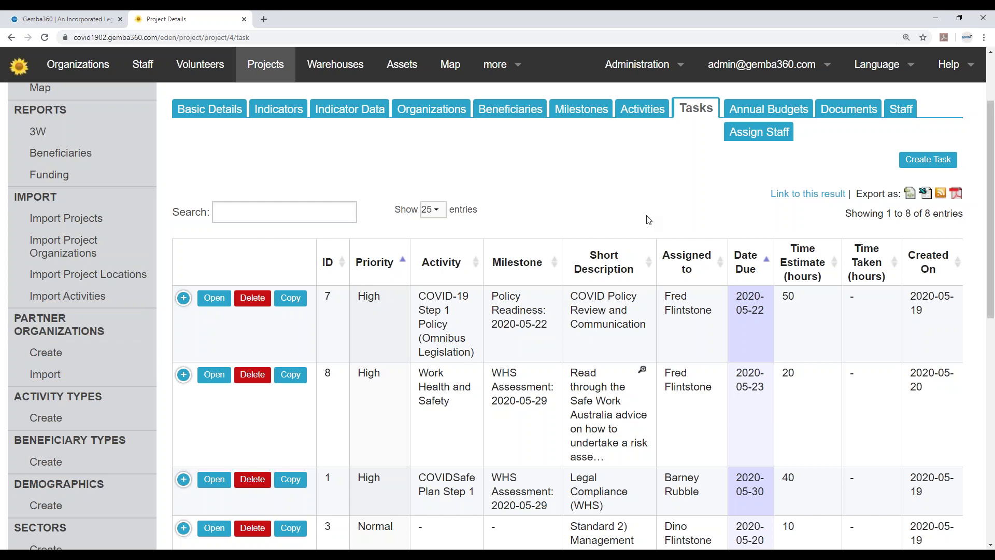
pyautogui.scroll(-1, 648, 220)
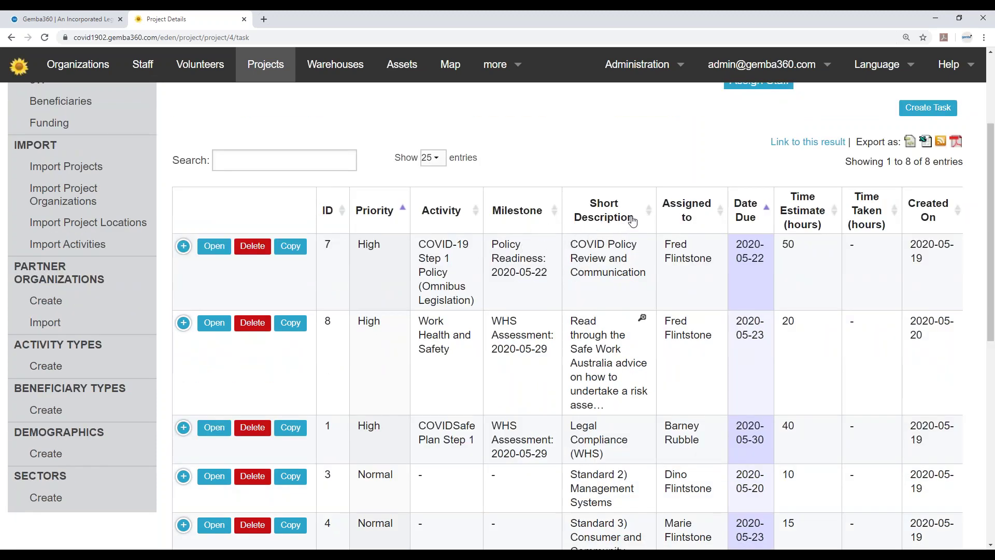
# Go back to the projects list, reopen COVIDSafe Plan (Step 1) and highlight its COVID Policy Review and Communication task description
pyautogui.click(10, 38)
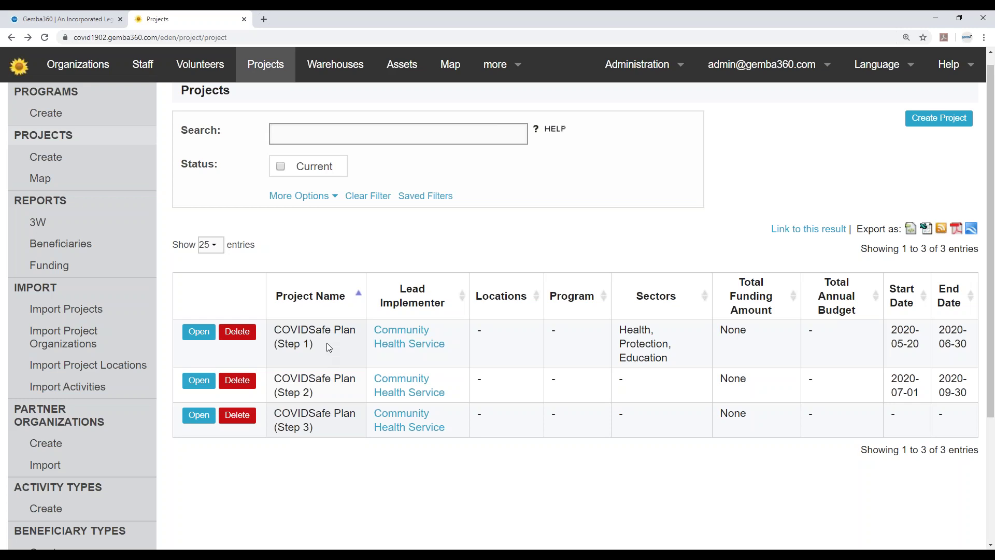
pyautogui.click(202, 335)
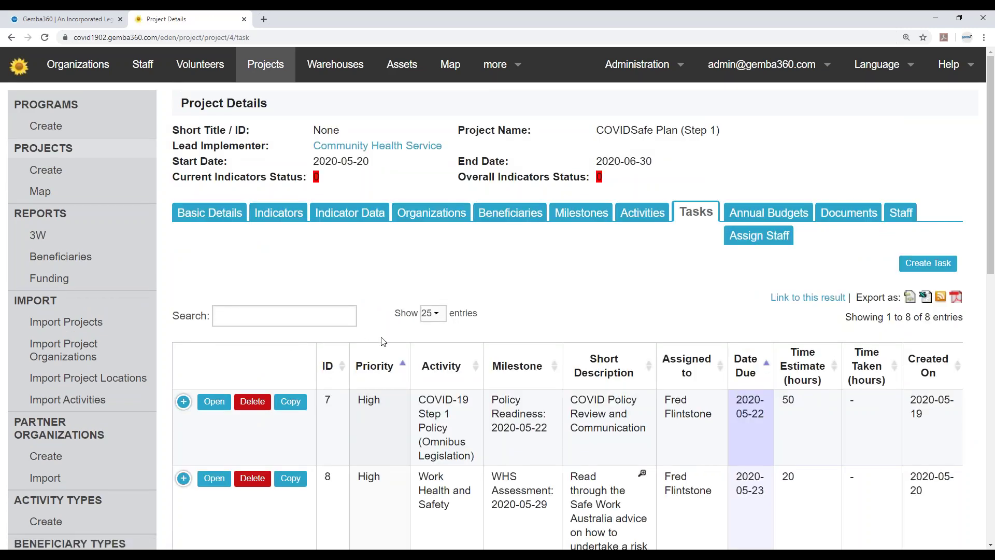
pyautogui.scroll(-2, 383, 341)
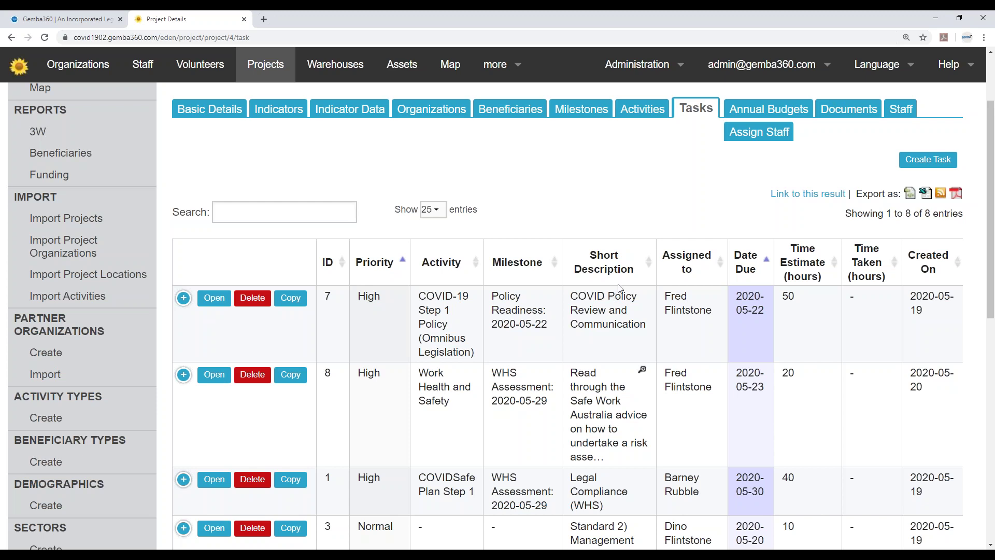
pyautogui.moveTo(573, 297); pyautogui.dragTo(653, 331)
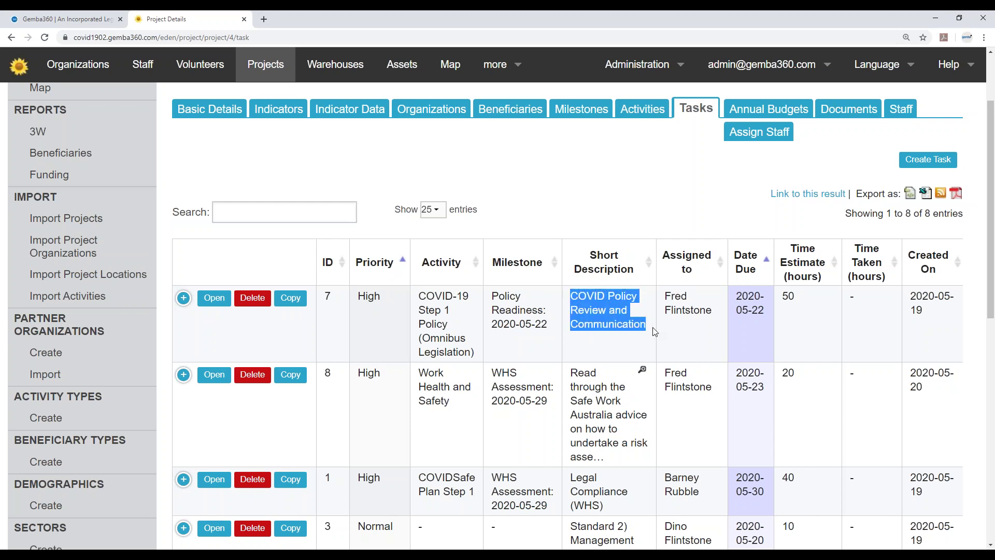
pyautogui.scroll(-1, 623, 329)
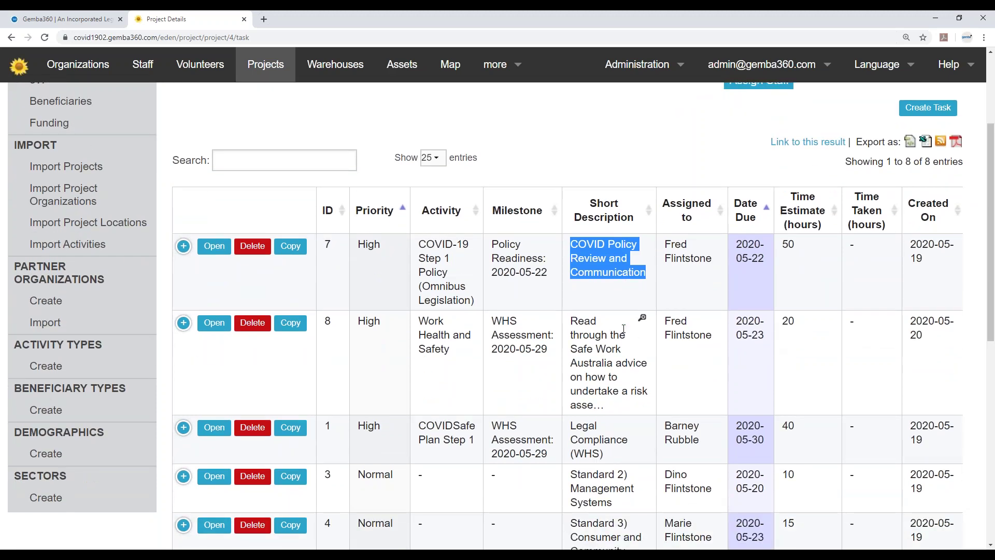
# Highlight the Safe Work Australia risk assessment task's short description and expand it to its full text
pyautogui.scroll(-1, 624, 329)
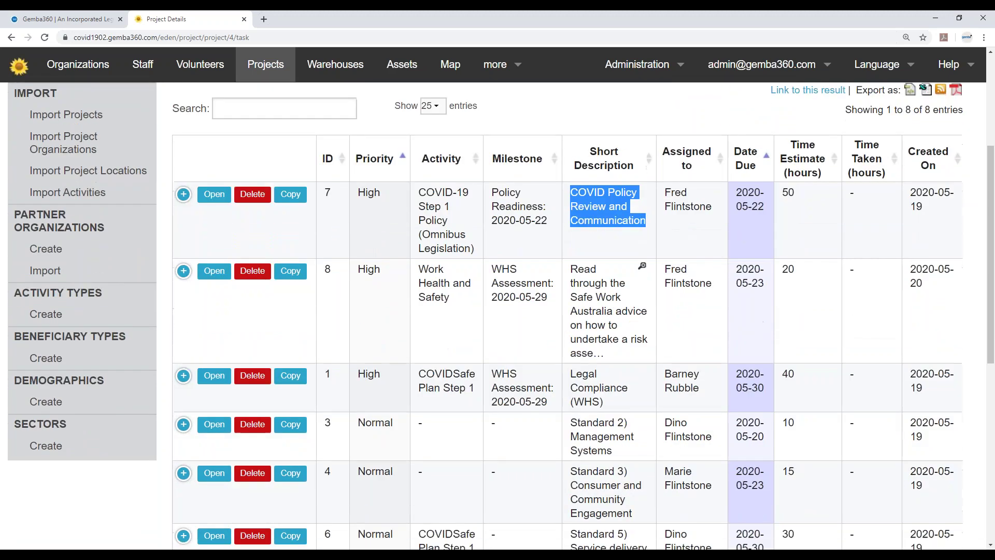
pyautogui.click(575, 273)
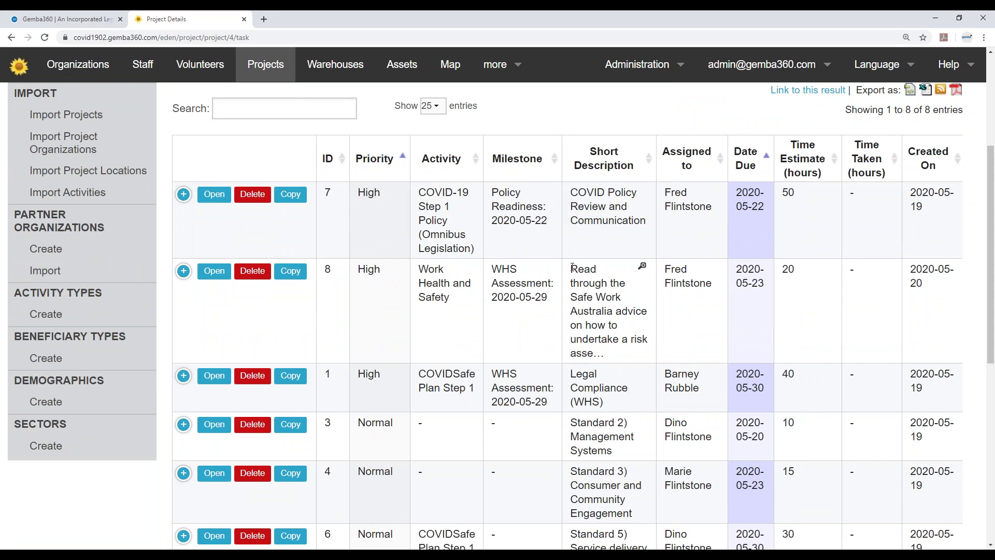
pyautogui.moveTo(573, 268); pyautogui.dragTo(591, 325)
pyautogui.click(643, 267)
pyautogui.click(643, 268)
# Highlight the Legal Compliance (WHS) task's short description and look through the tasks below it
pyautogui.scroll(-1, 644, 269)
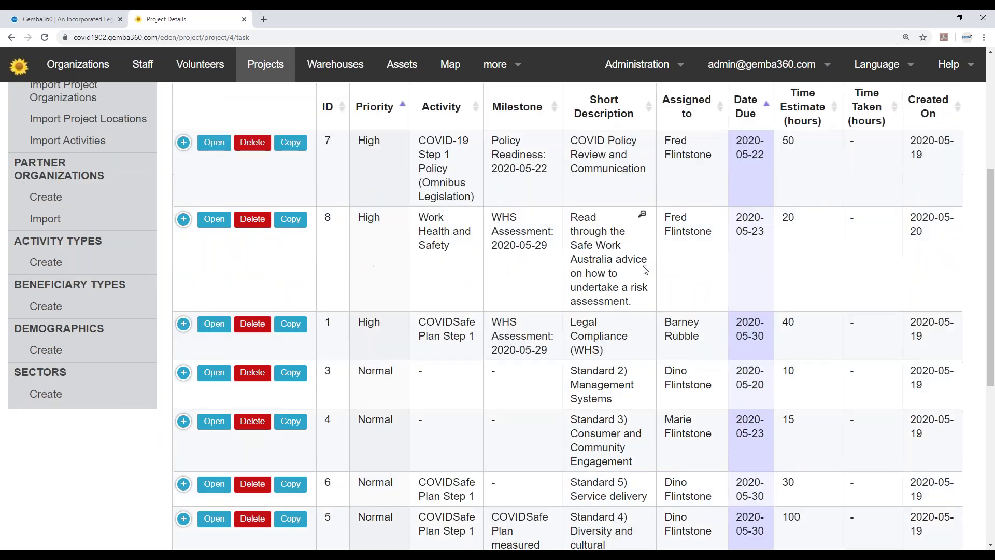
pyautogui.scroll(-1, 645, 269)
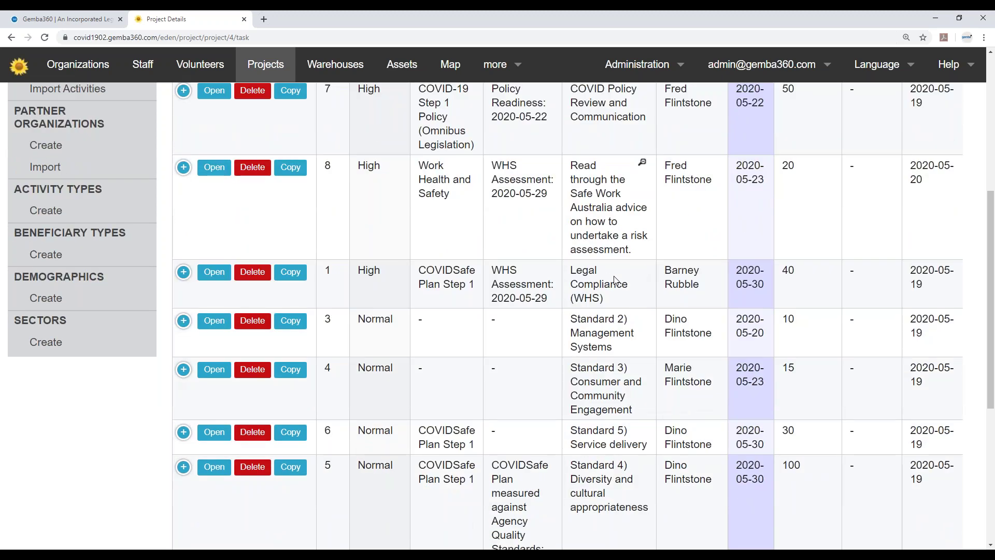
pyautogui.moveTo(572, 270); pyautogui.dragTo(604, 298)
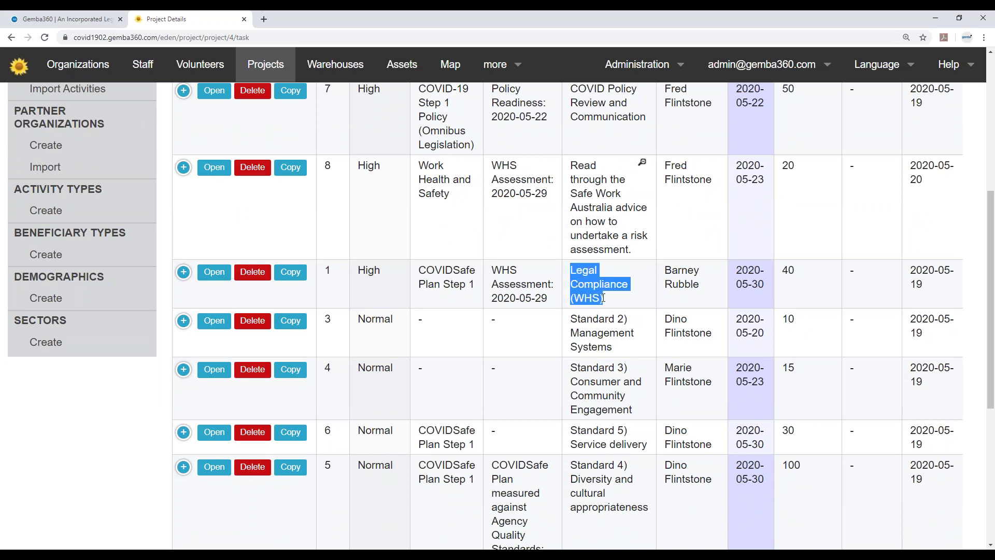
pyautogui.click(603, 298)
pyautogui.scroll(-1, 611, 259)
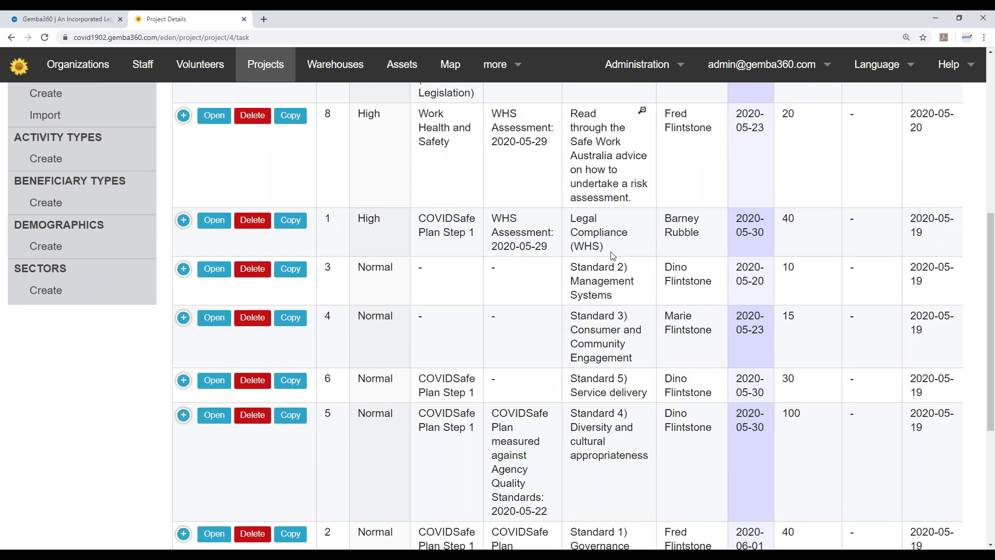
pyautogui.scroll(-1, 612, 255)
# Sort the task list by short description in ascending order and review the Standard 1 to Standard 5 tasks
pyautogui.scroll(4, 613, 255)
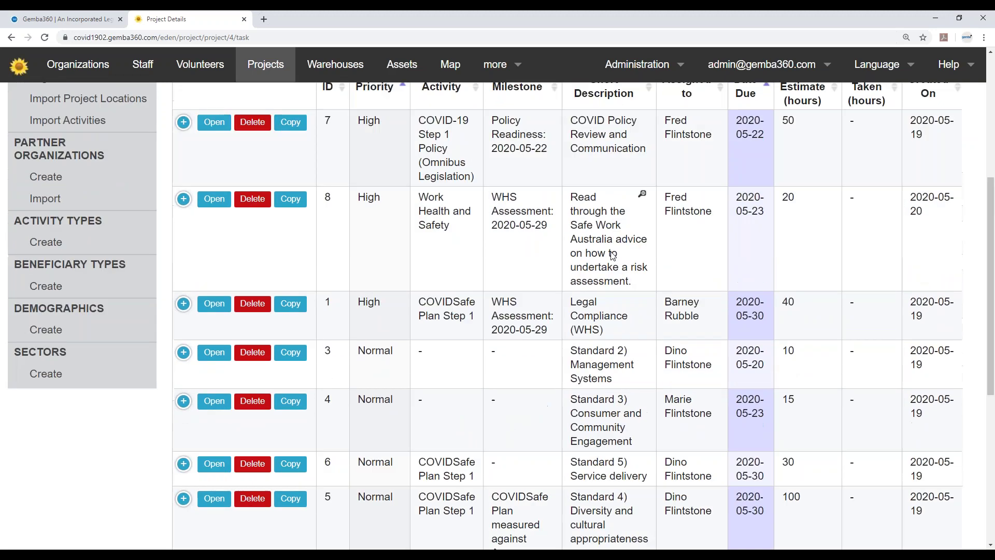
pyautogui.scroll(1, 633, 212)
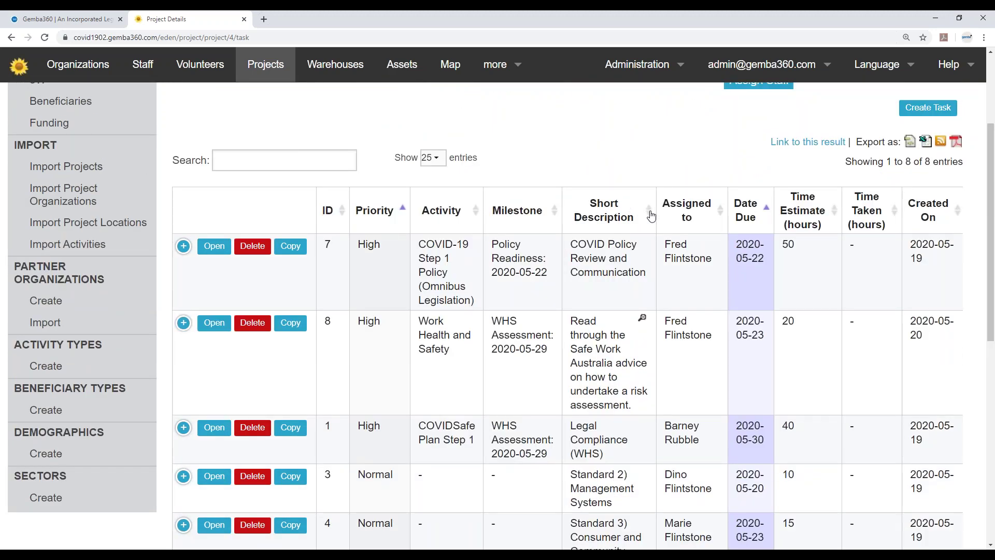
pyautogui.click(651, 216)
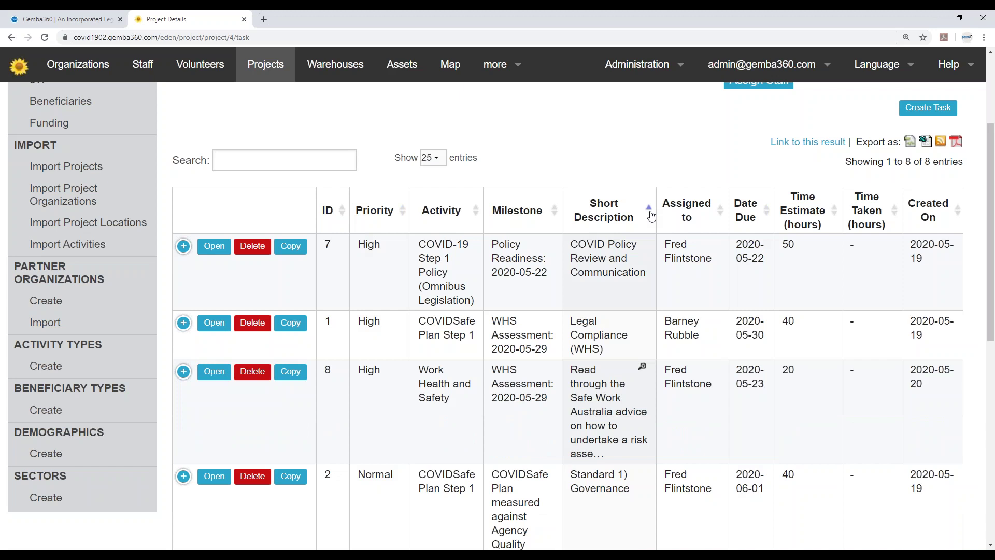
pyautogui.scroll(-4, 629, 245)
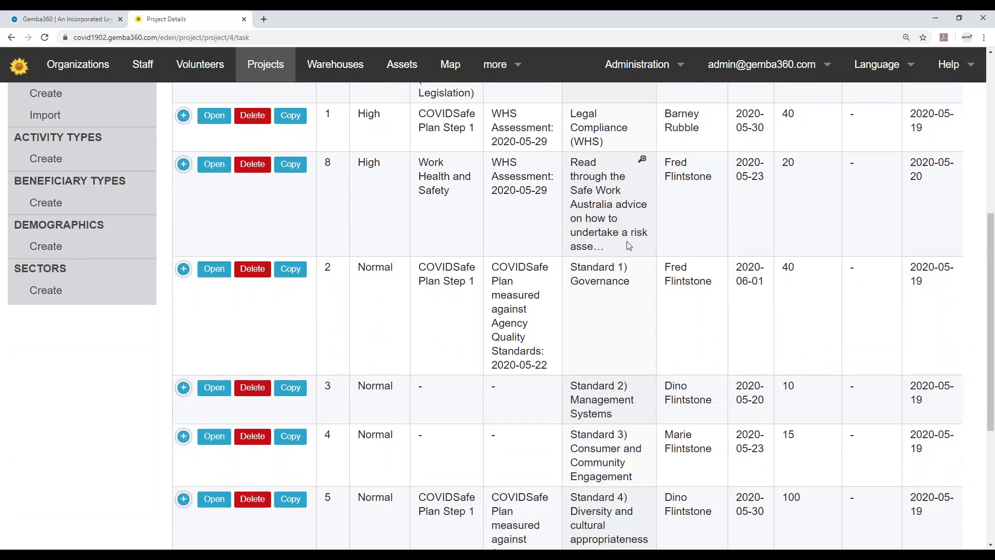
pyautogui.scroll(-1, 615, 265)
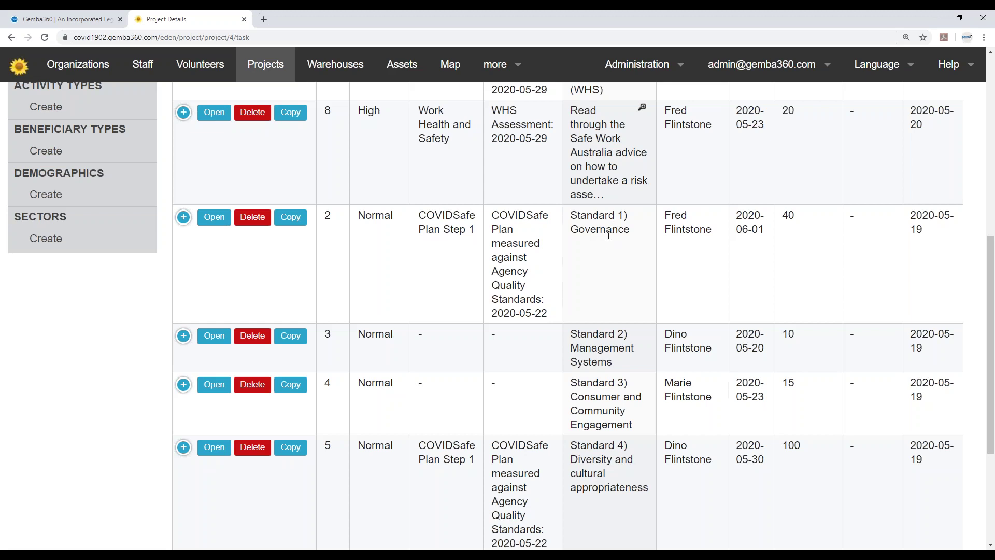
pyautogui.scroll(-1, 605, 348)
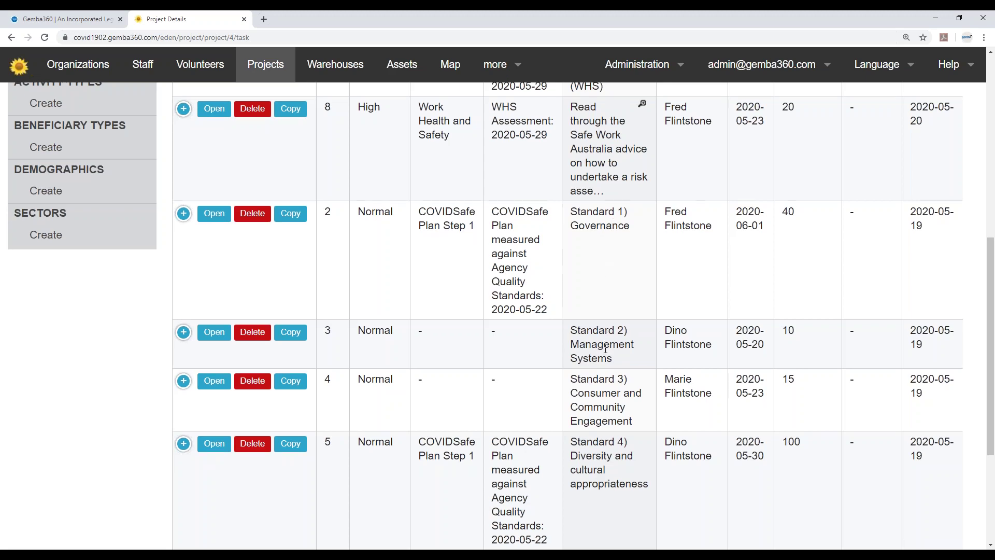
pyautogui.scroll(-1, 600, 312)
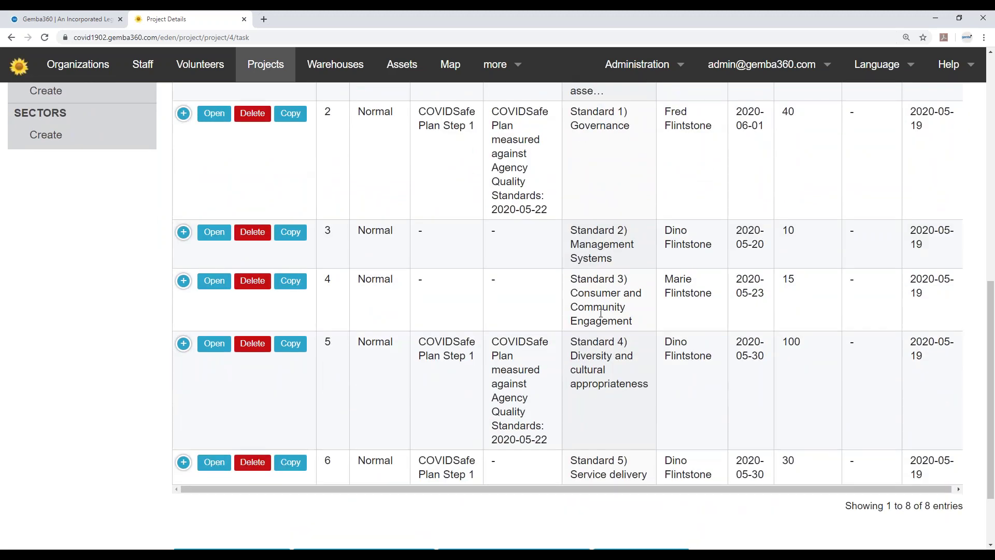
pyautogui.scroll(-1, 600, 313)
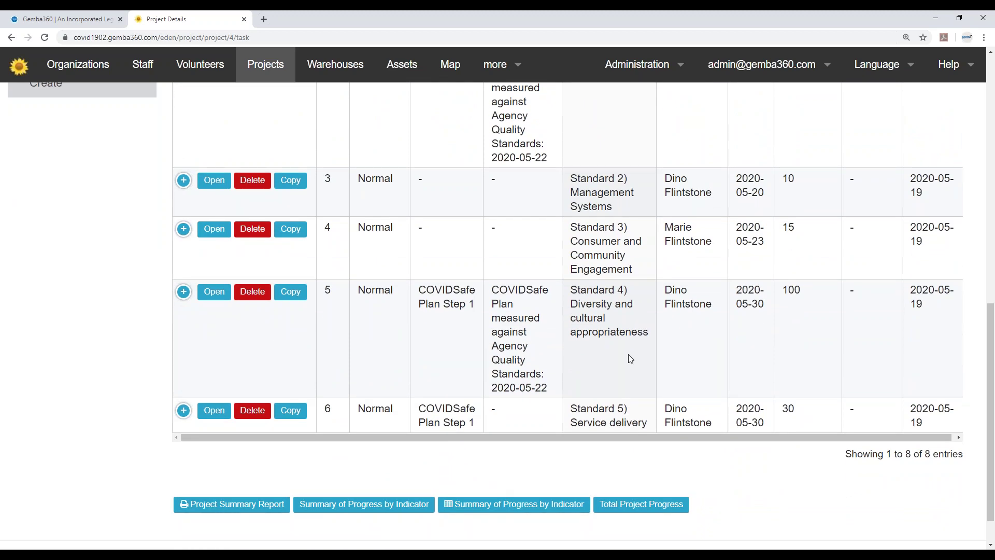
pyautogui.scroll(3, 630, 358)
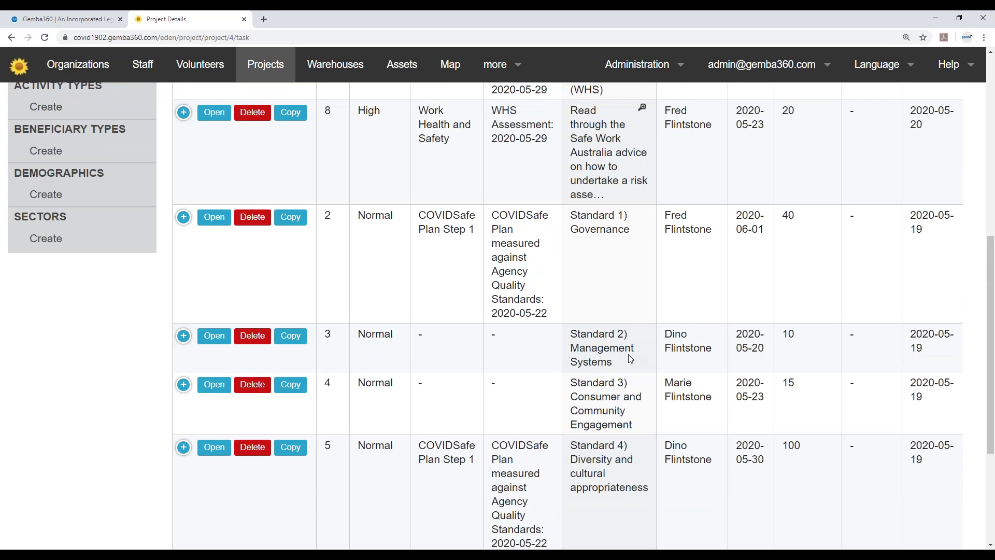
pyautogui.scroll(3, 630, 358)
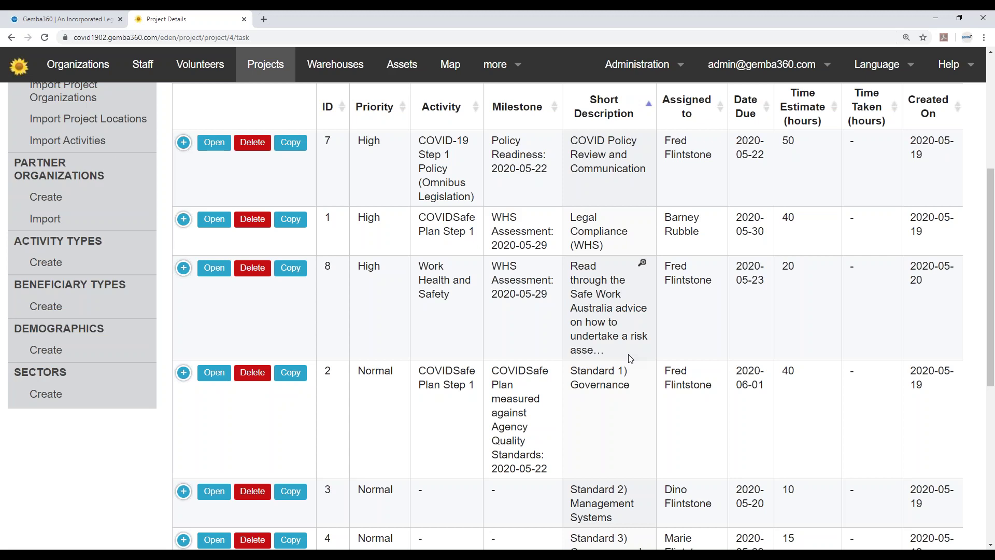
pyautogui.scroll(1, 630, 358)
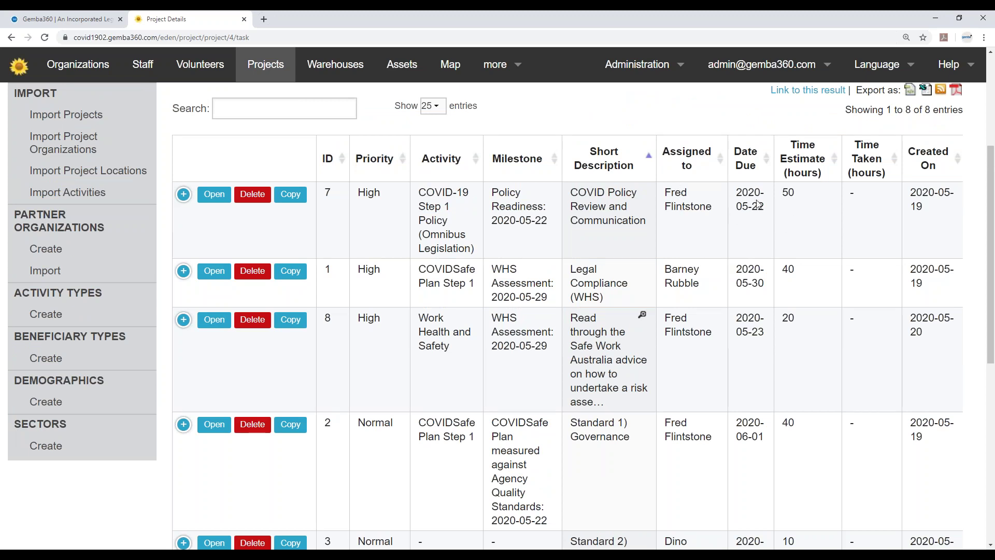
# Highlight the COVID Policy Review and Communication task's time estimate, and switch to the presentation slide on how employers should reduce COVID-19 risk
pyautogui.doubleClick(791, 192)
pyautogui.moveTo(291, 548)
pyautogui.click(296, 505)
pyautogui.scroll(-3, 479, 424)
pyautogui.scroll(1, 478, 425)
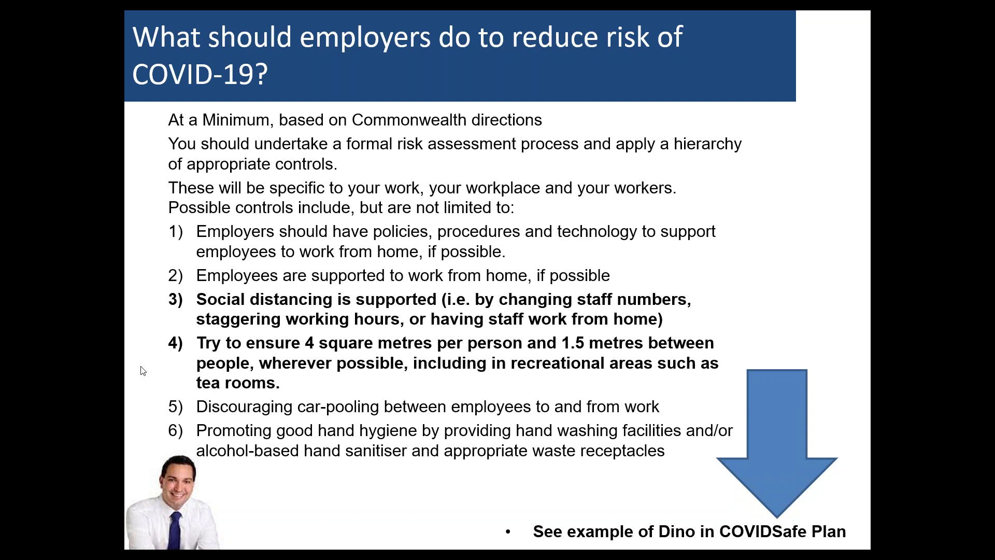
# Switch back to the COVIDSafe Plan (Step 1) task list in the browser and look through its tasks and assignees
pyautogui.hotkey('alt', 'Tab')
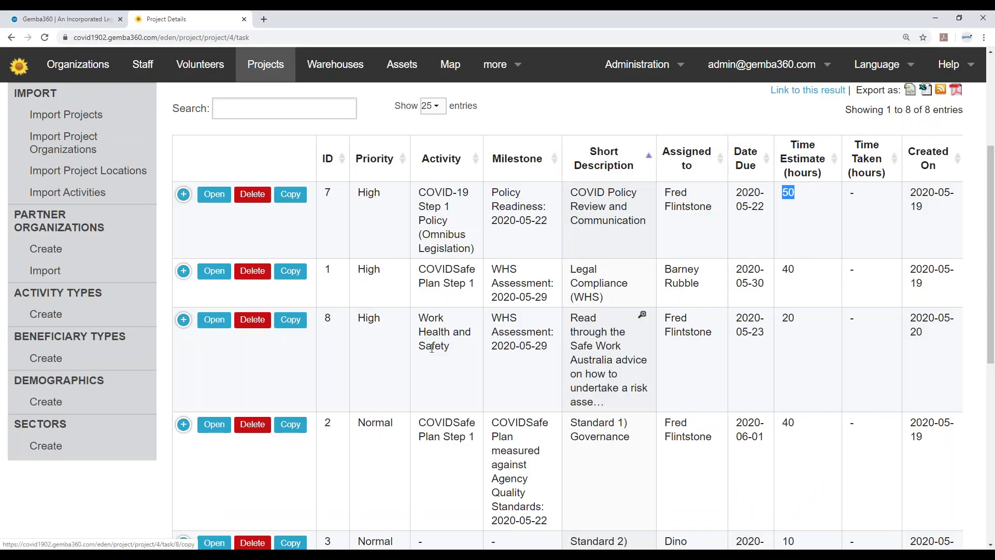
pyautogui.scroll(-1, 437, 347)
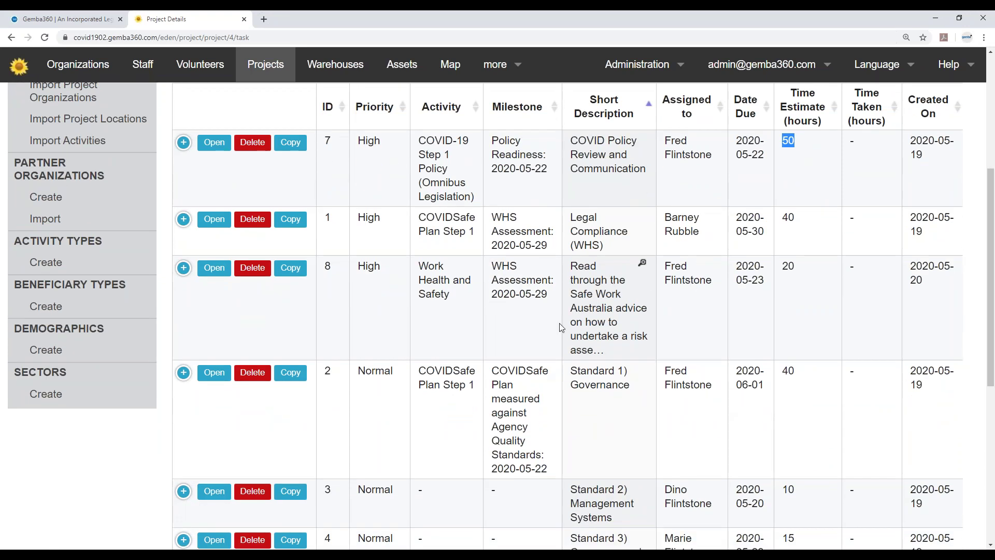
pyautogui.scroll(-1, 559, 324)
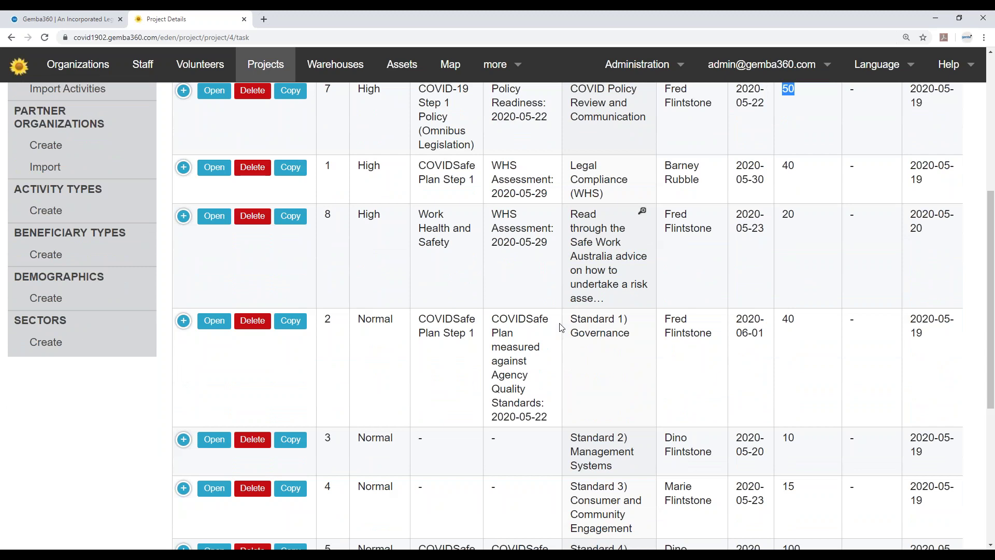
pyautogui.scroll(-1, 562, 327)
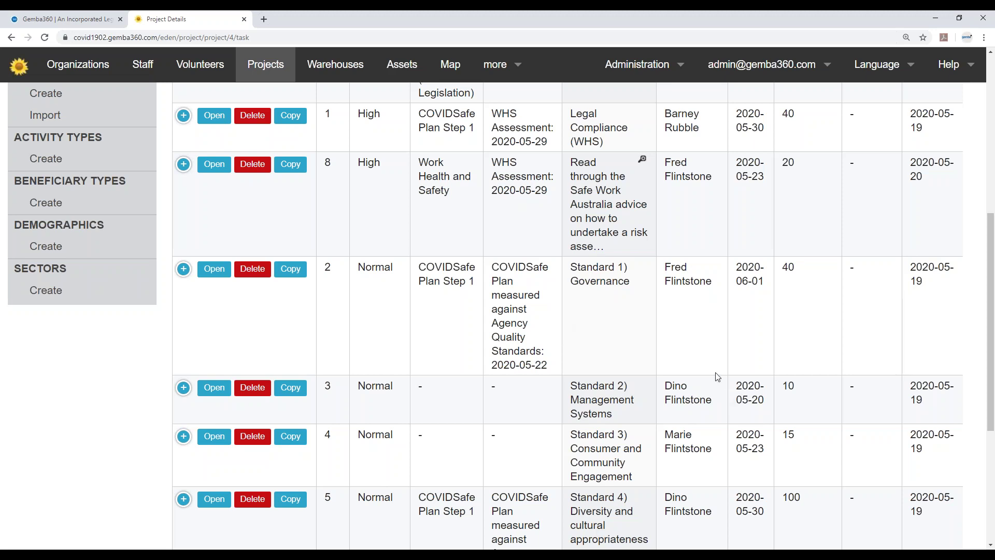
pyautogui.scroll(-2, 651, 360)
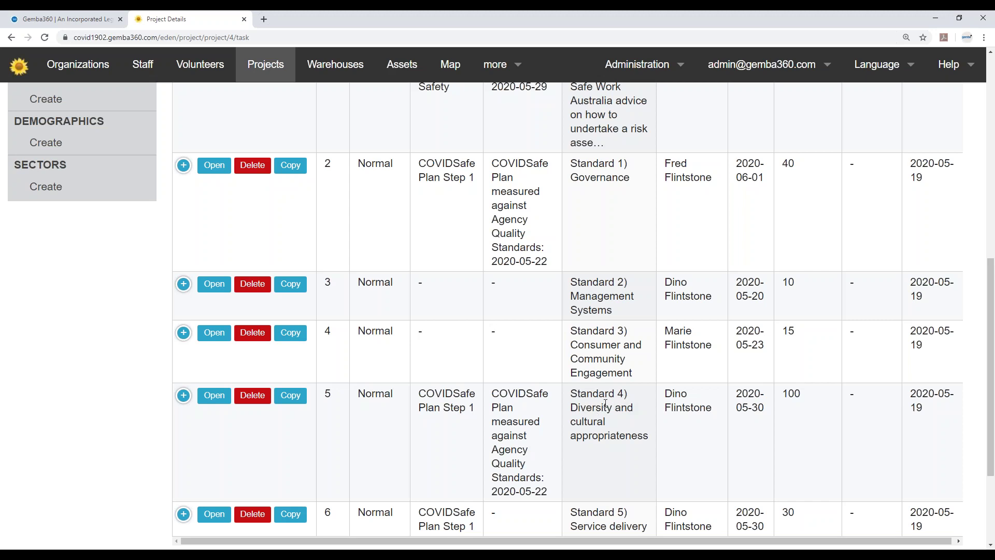
pyautogui.scroll(5, 605, 404)
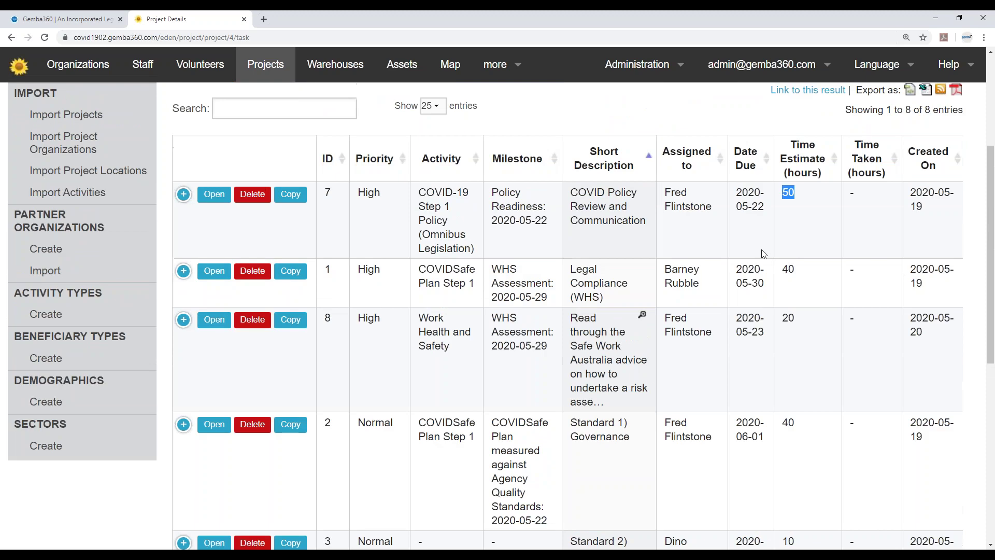
# Sort the task list by date due in descending order
pyautogui.click(766, 161)
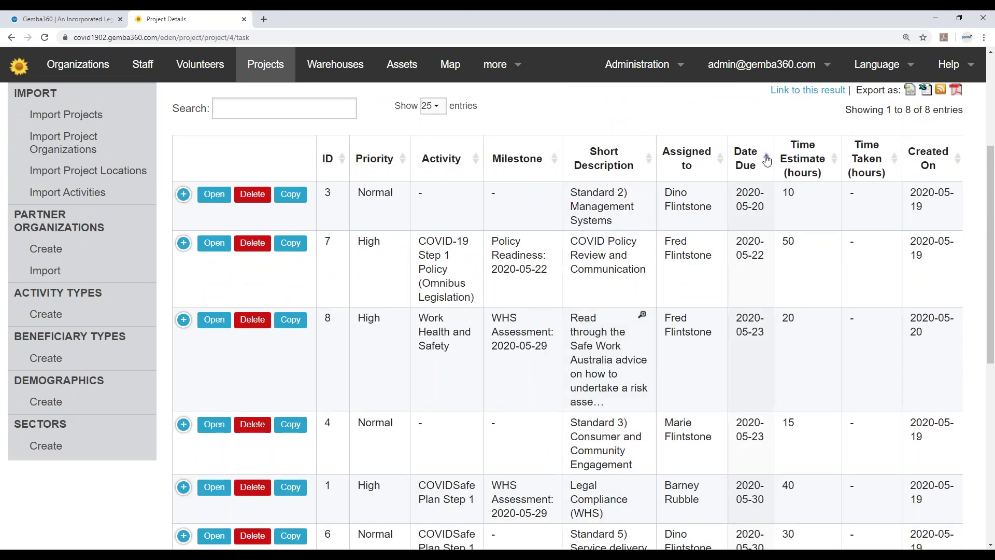
pyautogui.click(766, 161)
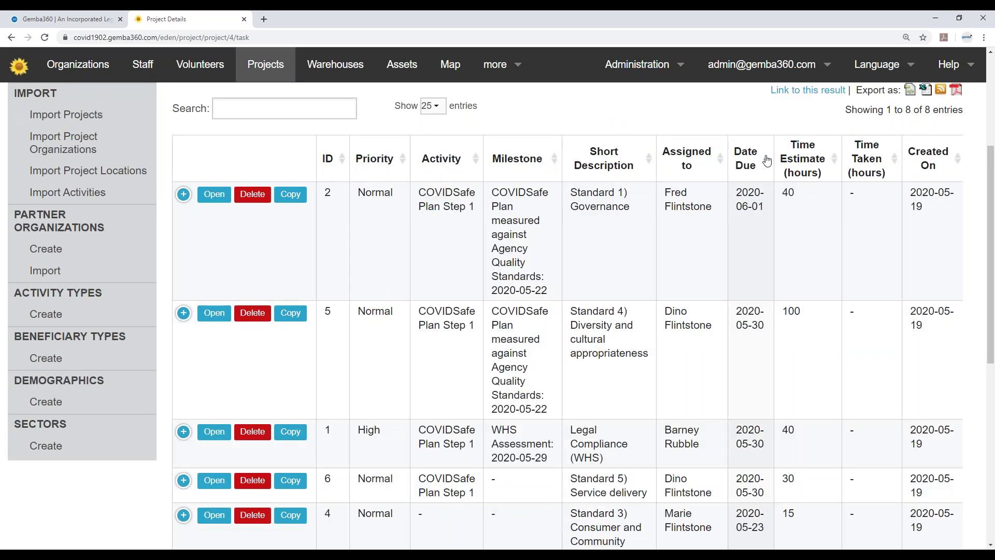
pyautogui.scroll(-1, 763, 228)
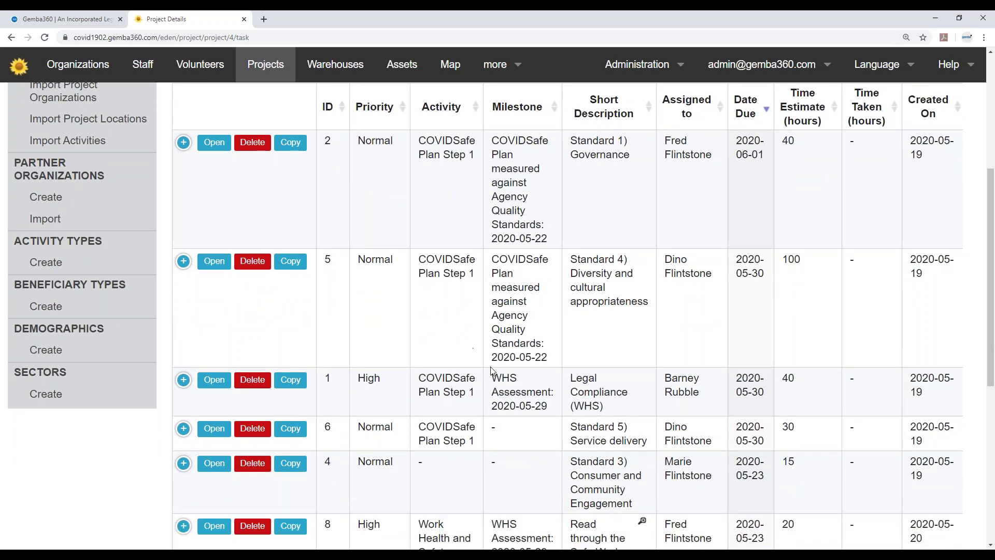
# Open the Legal Compliance (WHS) task and highlight points 1 and 3 in its detailed description, on a risk-free environment and health monitoring
pyautogui.click(205, 383)
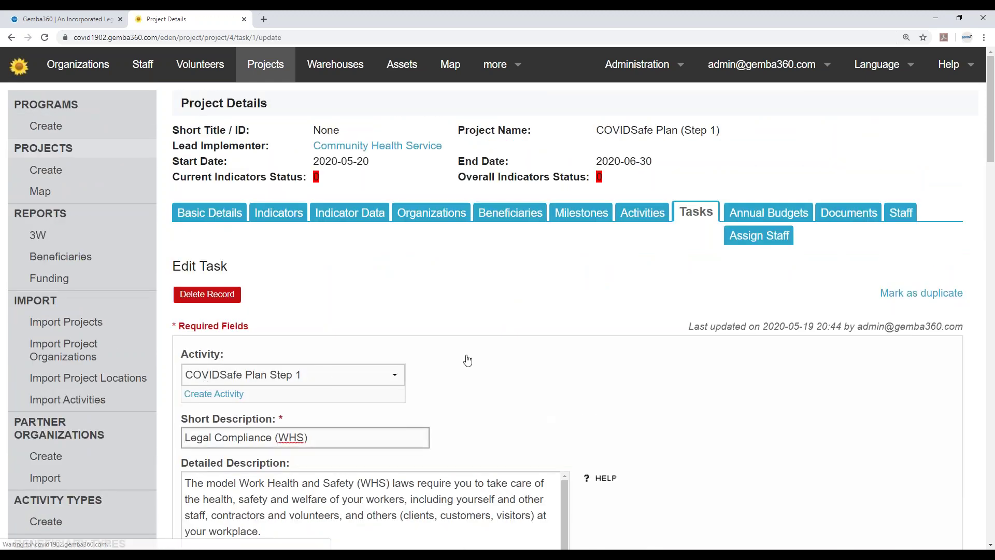
pyautogui.scroll(-3, 466, 360)
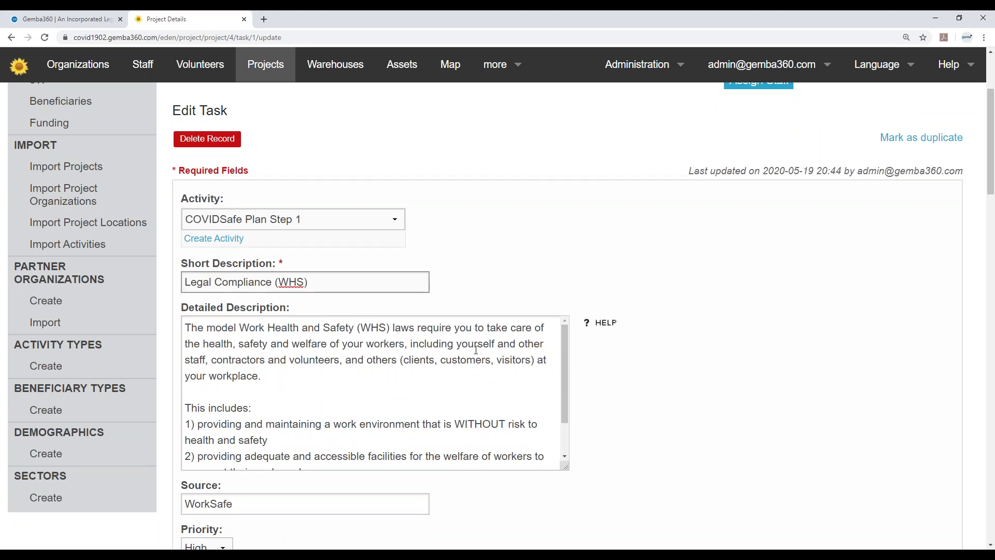
pyautogui.scroll(-3, 476, 349)
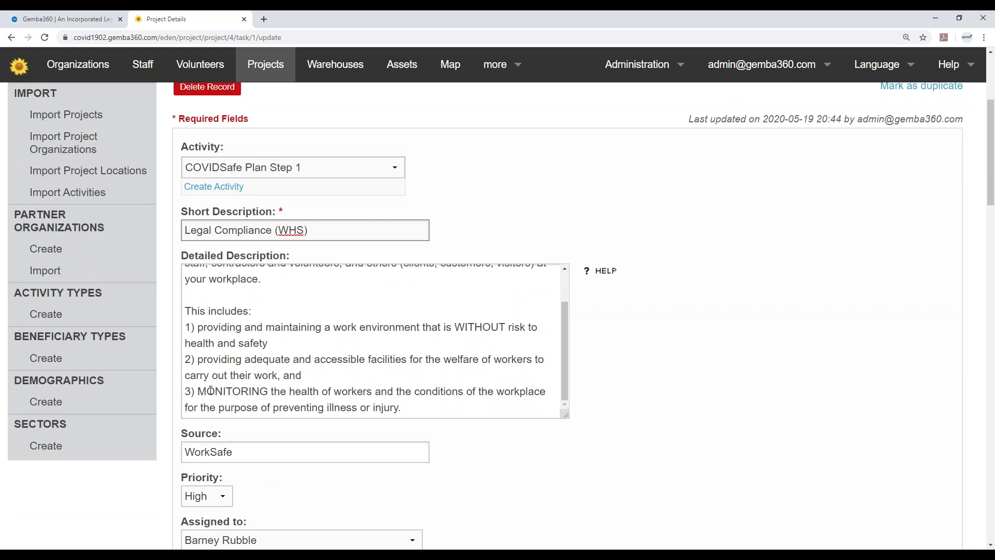
pyautogui.moveTo(200, 328); pyautogui.dragTo(396, 334)
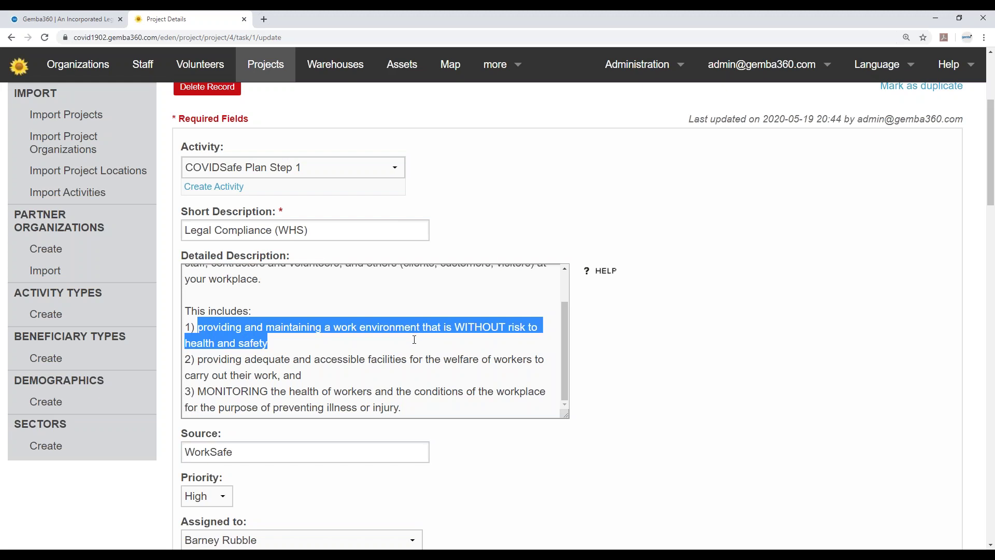
pyautogui.scroll(-1, 274, 388)
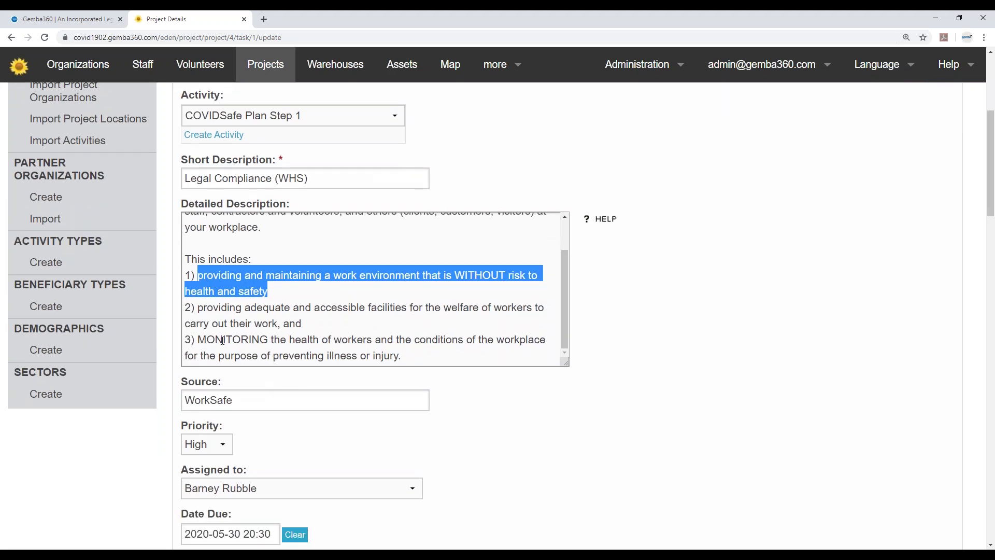
pyautogui.moveTo(198, 341); pyautogui.dragTo(405, 356)
pyautogui.scroll(5, 673, 363)
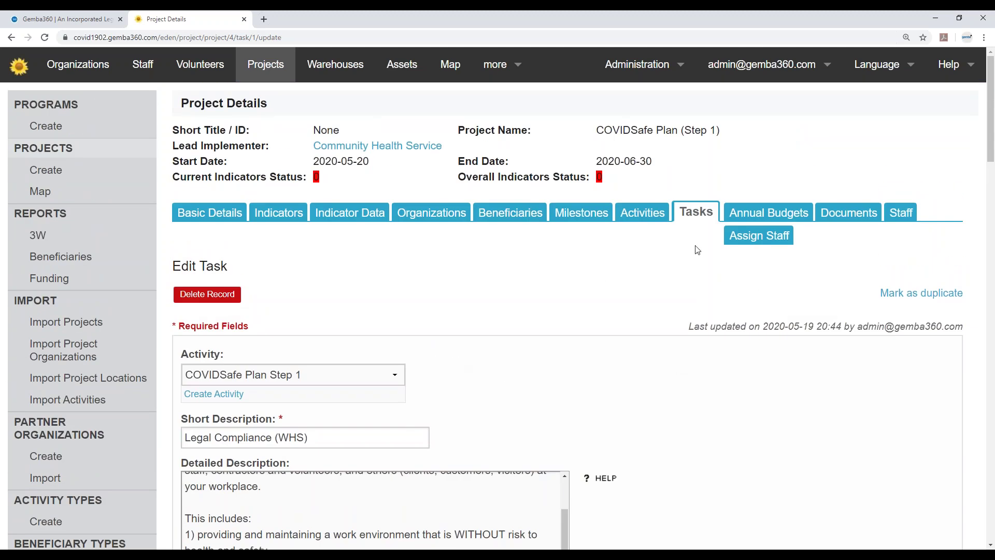
# Open the COVIDSafe Plan (Step 1) project's documents and look through the list of reference files
pyautogui.click(853, 214)
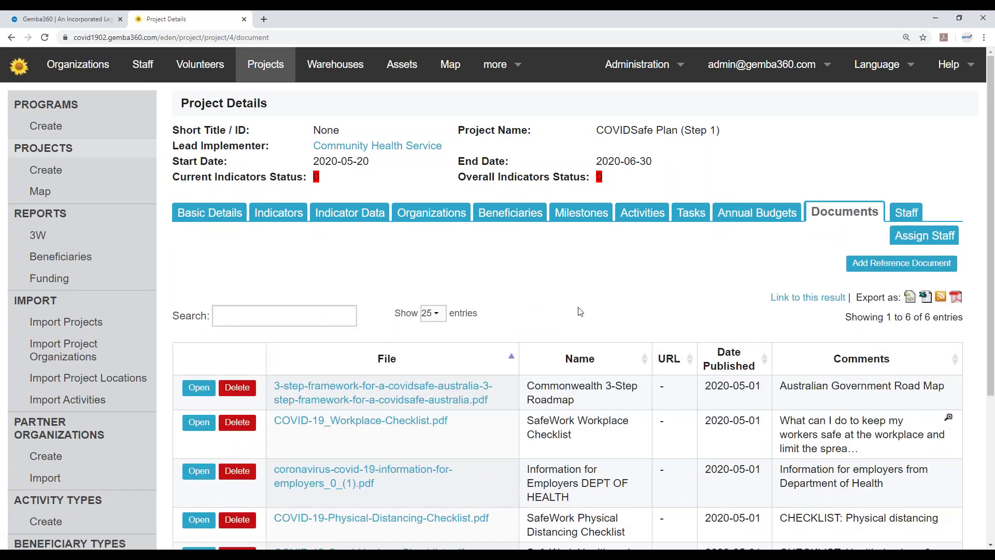
pyautogui.scroll(-2, 580, 311)
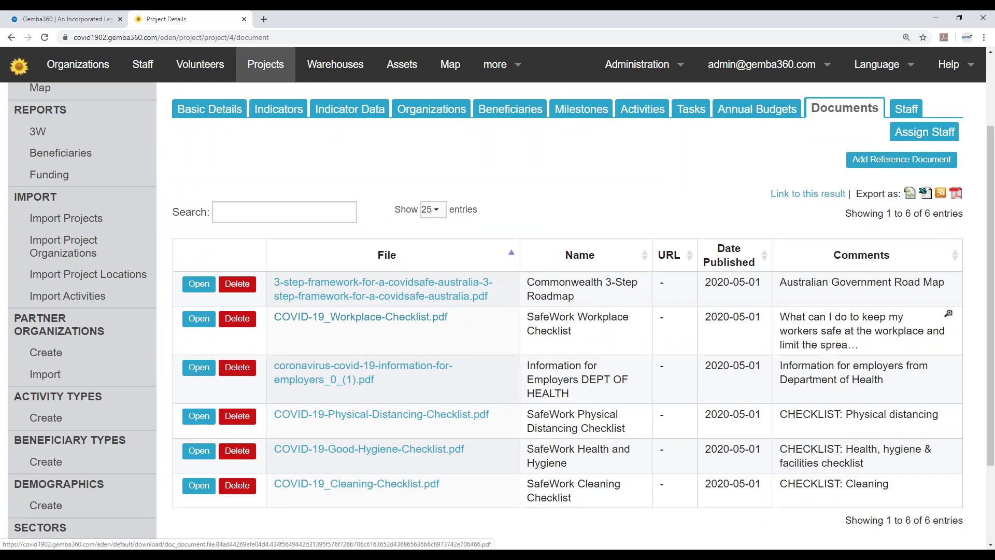
# Open COVID-19_Workplace-Checklist.pdf from the project's reference documents and read through its first page
pyautogui.click(361, 317)
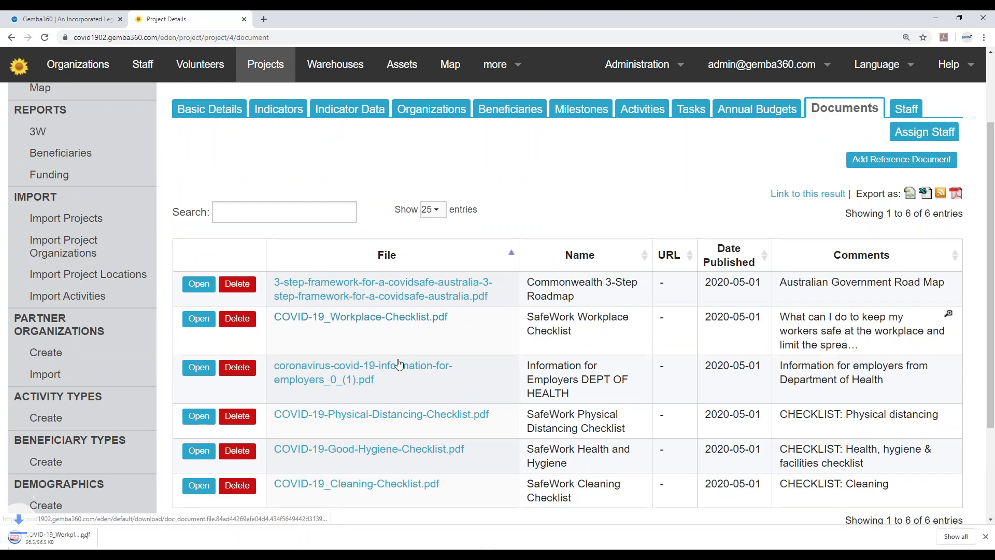
pyautogui.click(46, 537)
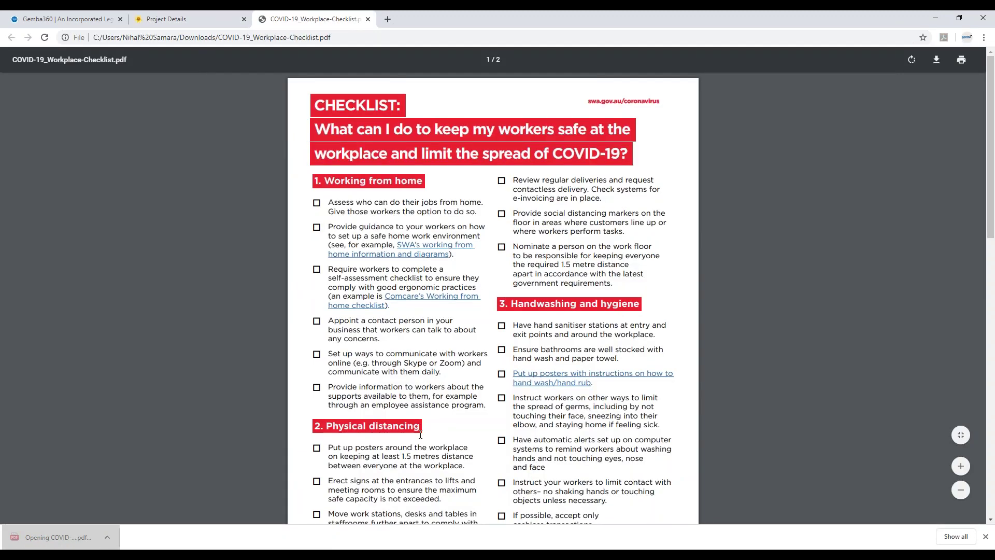
pyautogui.scroll(-5, 420, 434)
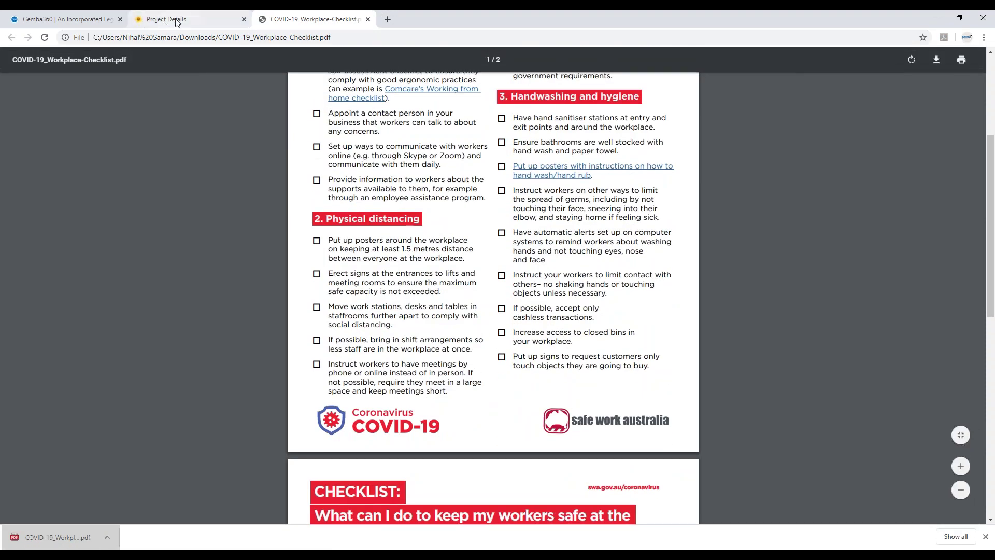
# Open COVID-19_Cleaning-Checklist.pdf from the project's documents and highlight the routine cleaning items under "What do I need?"
pyautogui.click(176, 20)
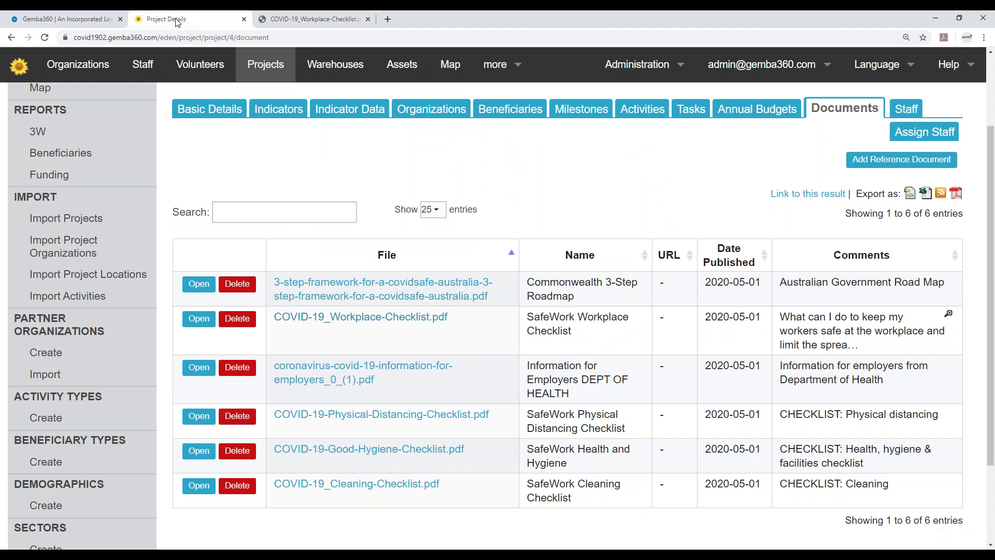
pyautogui.click(394, 491)
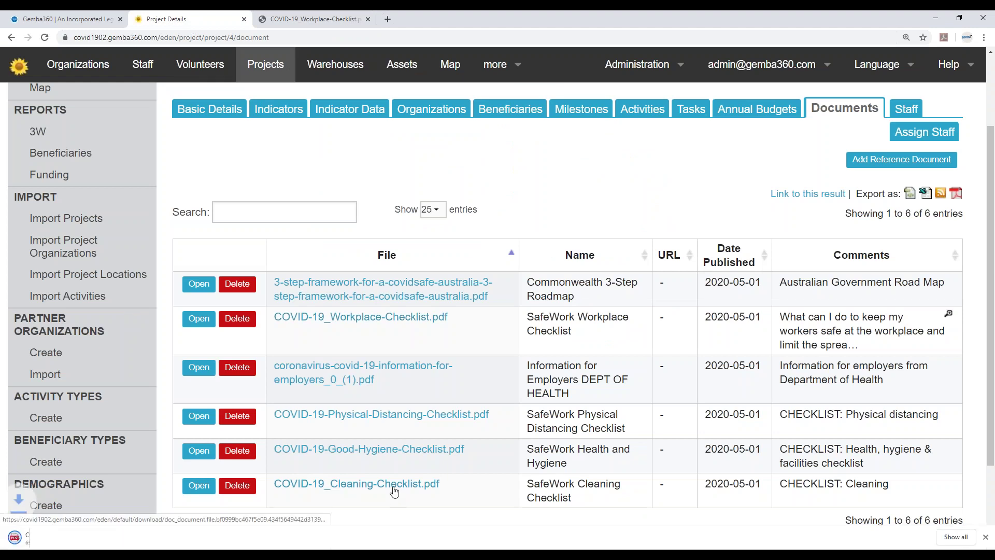
pyautogui.click(59, 539)
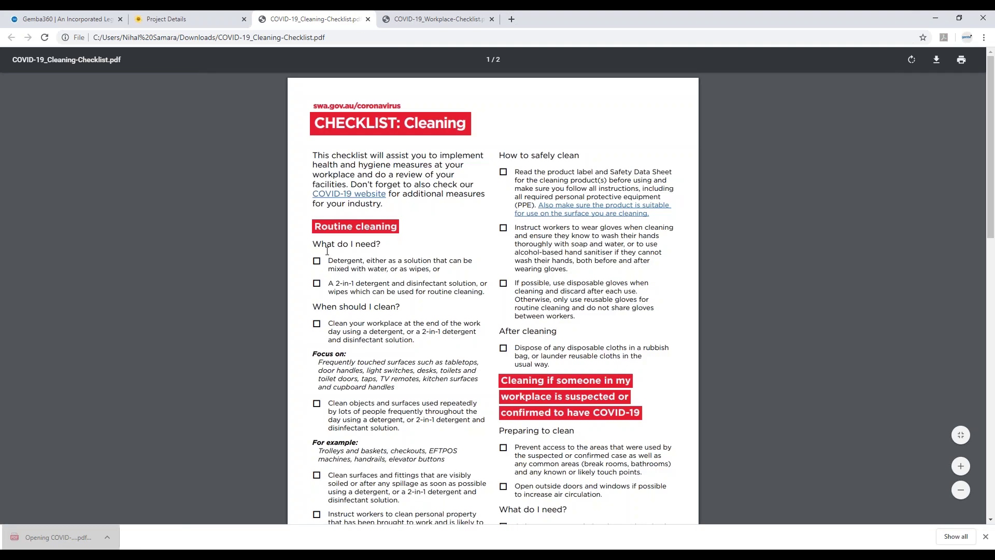
pyautogui.moveTo(328, 260); pyautogui.dragTo(464, 286)
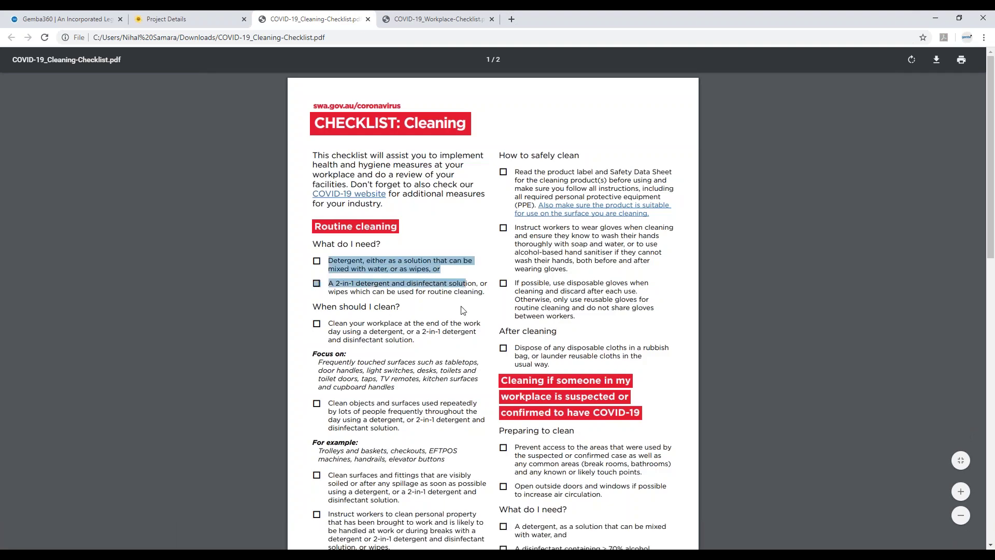
pyautogui.scroll(-3, 463, 310)
pyautogui.scroll(3, 372, 102)
# Return to the COVIDSafe Plan (Step 1) project and look through its task list, including the Work Health and Safety task
pyautogui.click(204, 15)
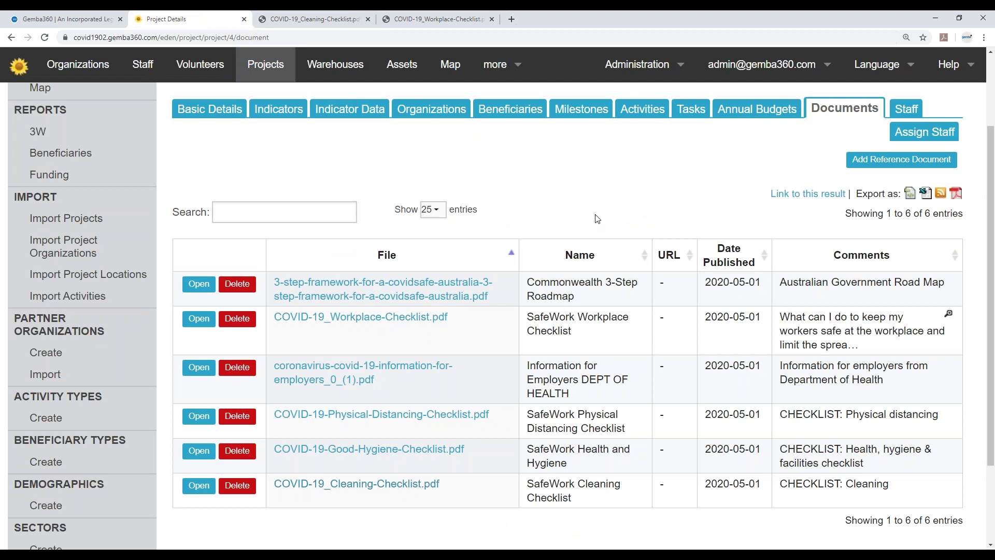
pyautogui.scroll(1, 597, 218)
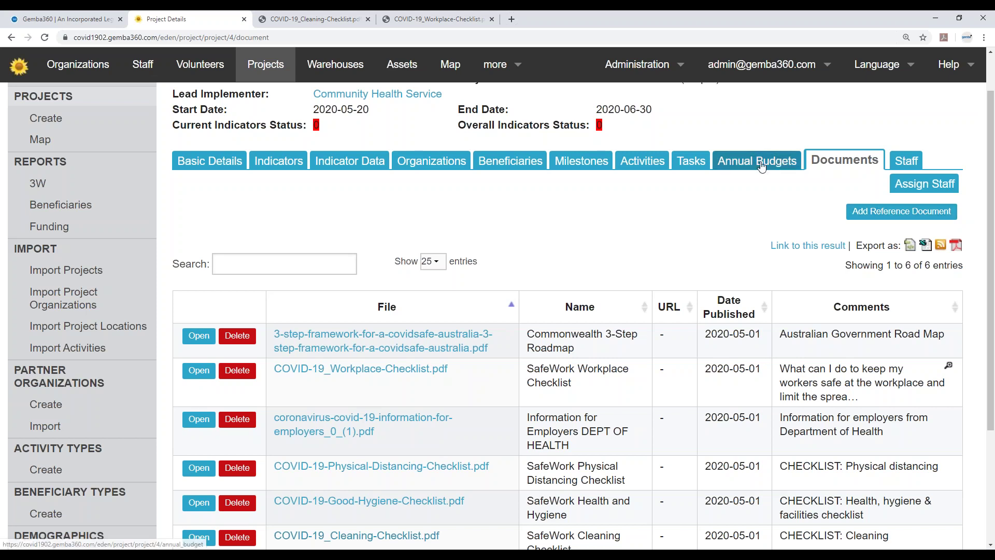
pyautogui.click(698, 167)
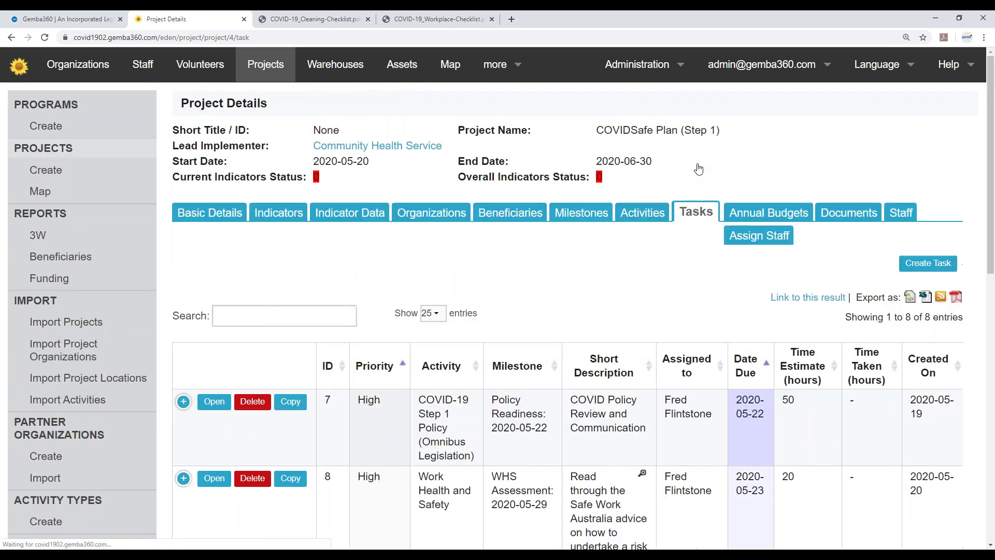
pyautogui.scroll(-4, 592, 287)
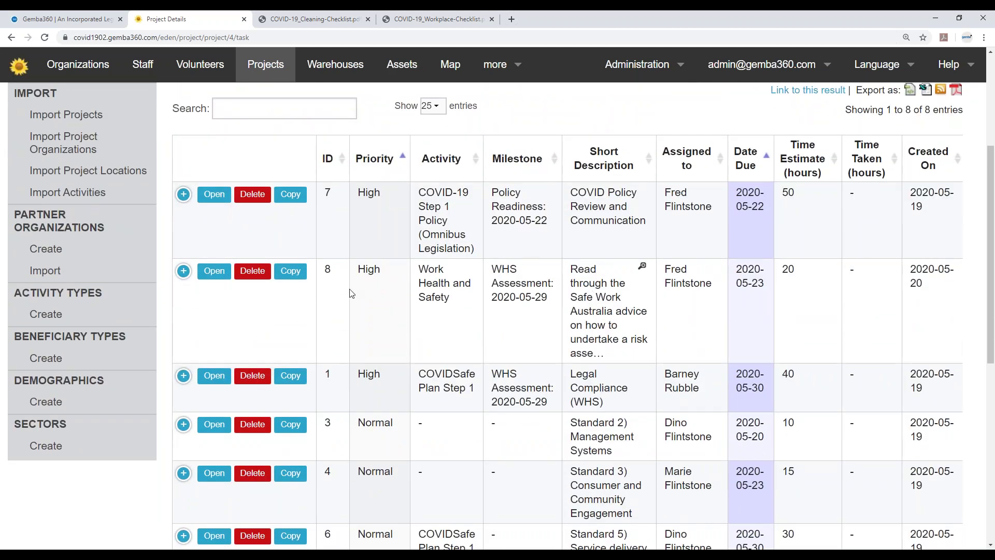
pyautogui.moveTo(218, 270); pyautogui.dragTo(360, 367)
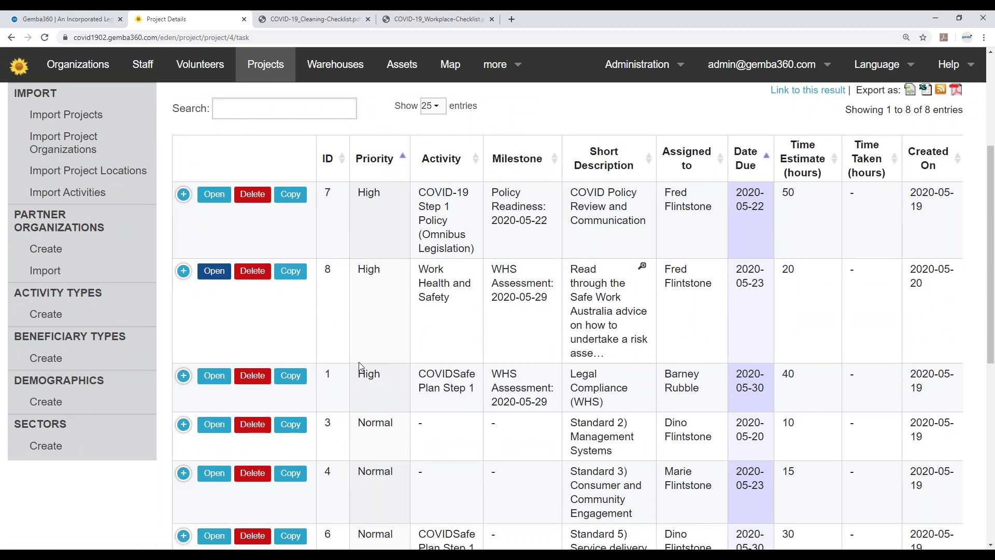
pyautogui.scroll(-1, 361, 366)
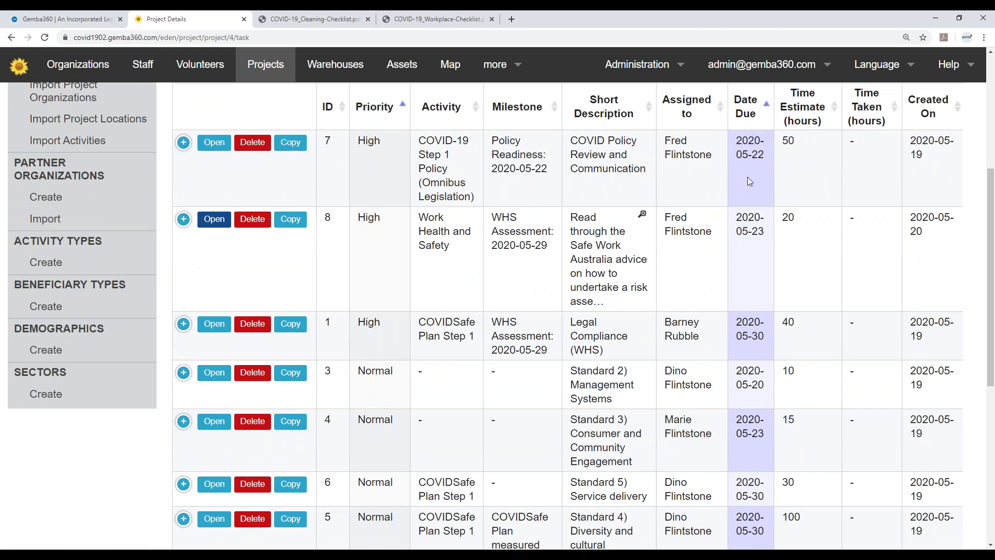
# Open the Work Health and Safety task and enter the comment "Workplace assessment has been actioned and theis is comepleted prior to staff returning."
pyautogui.click(215, 220)
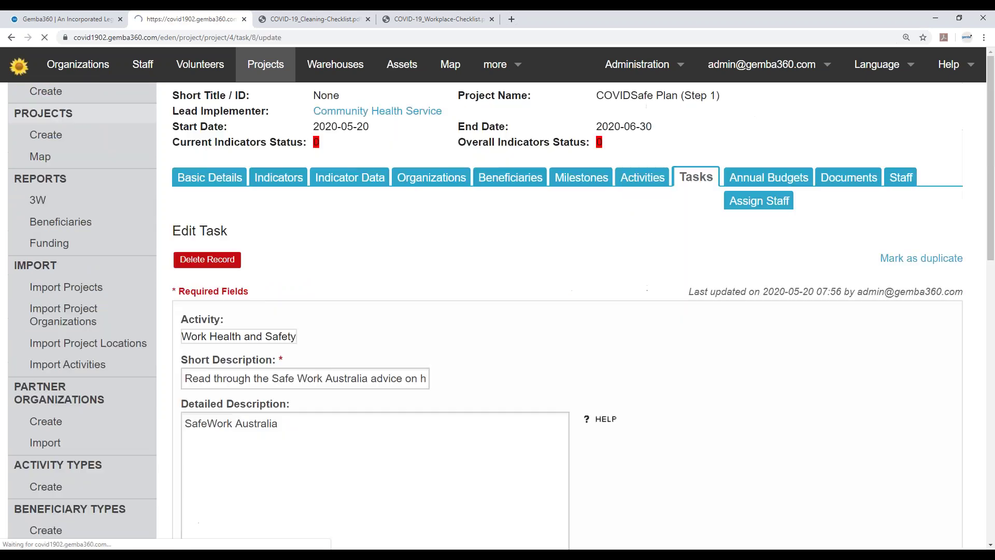
pyautogui.scroll(-10, 378, 256)
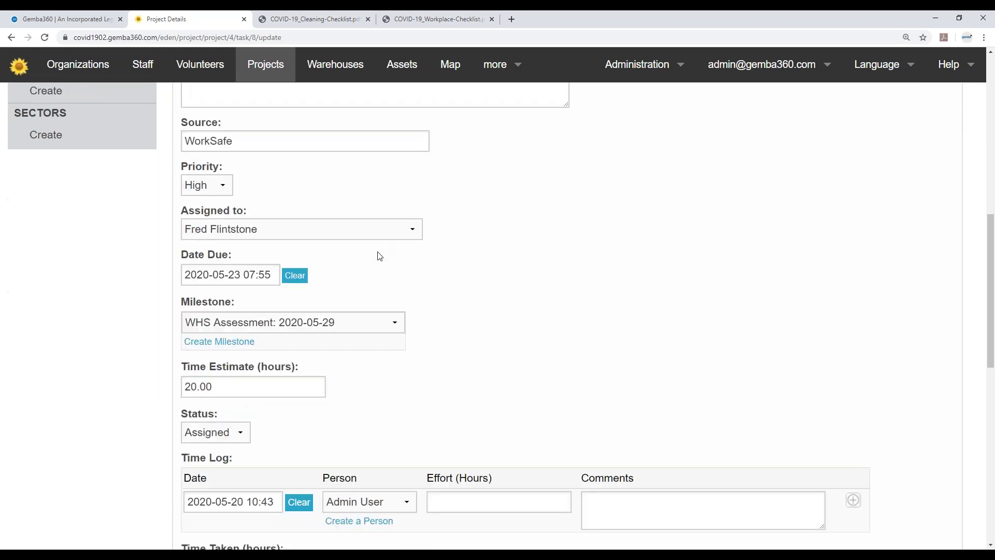
pyautogui.scroll(-7, 379, 255)
pyautogui.click(341, 252)
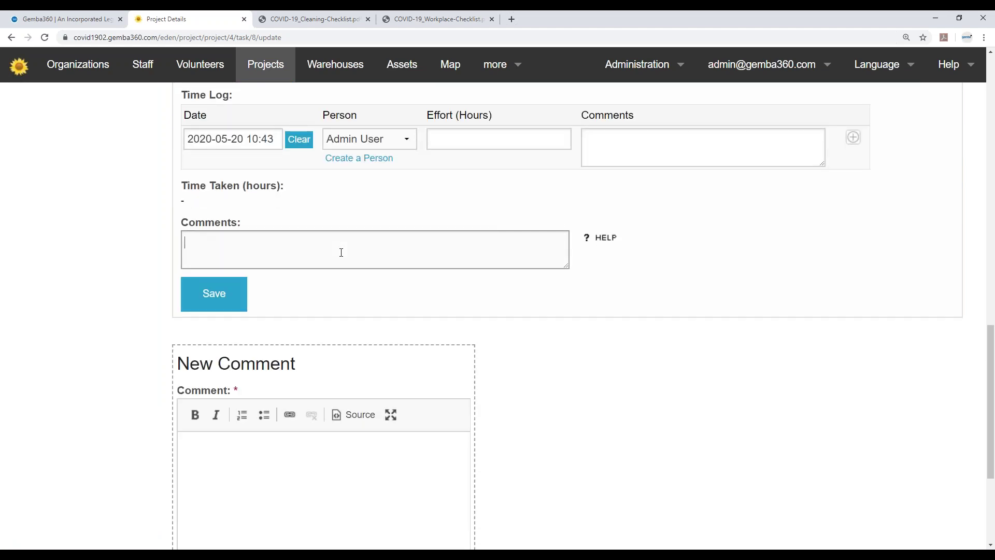
pyautogui.write('Workplace asses')
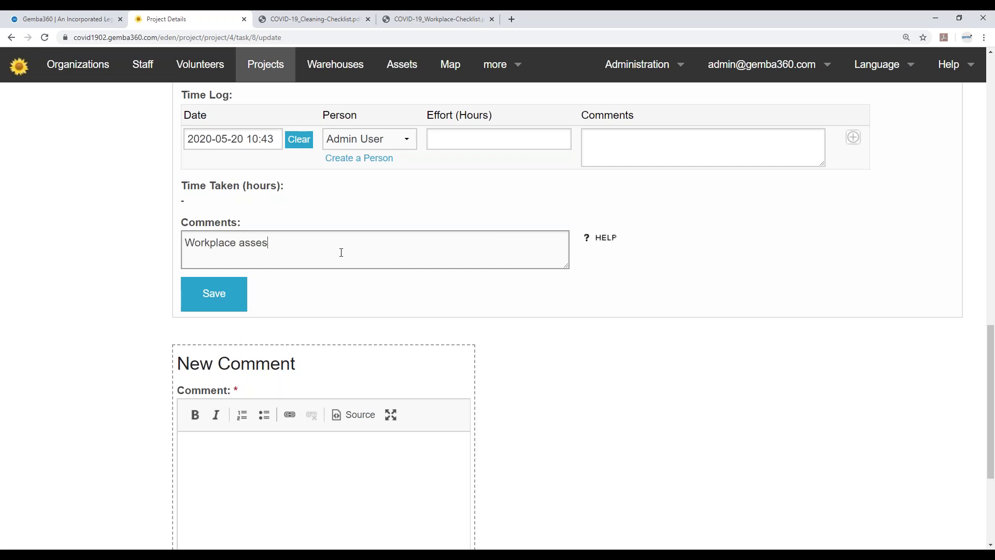
pyautogui.write('sment has been actioned and theis is comeple')
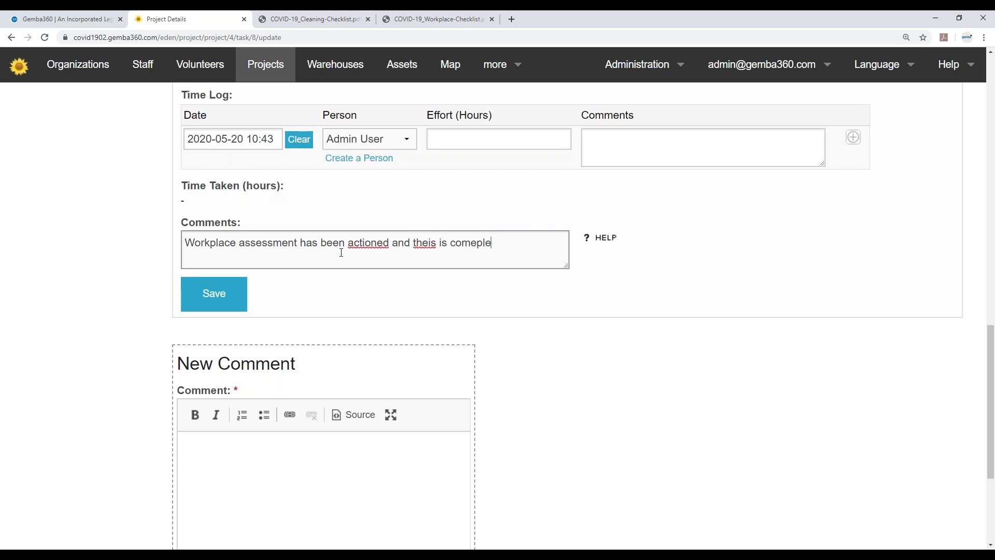
pyautogui.write('tded prior to st')
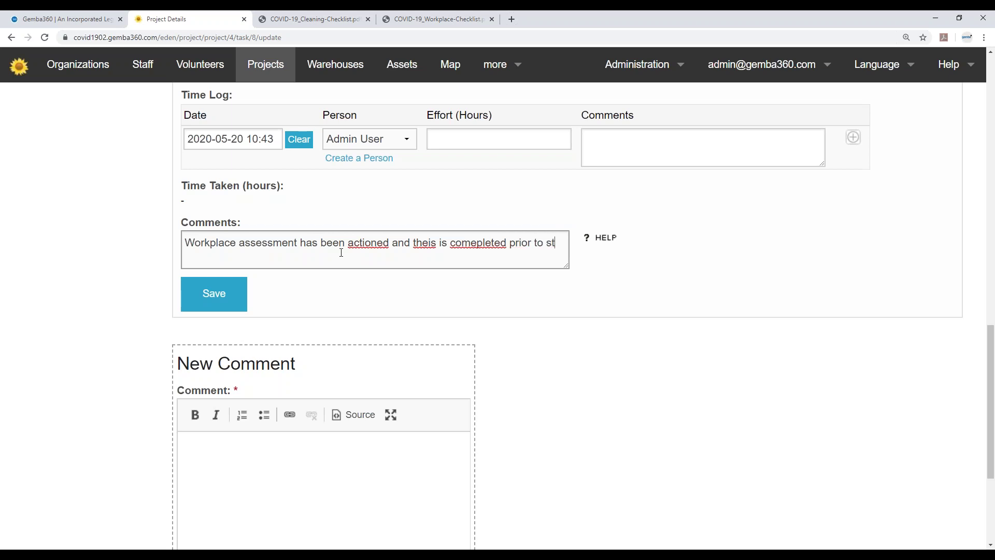
pyautogui.write('af returning.')
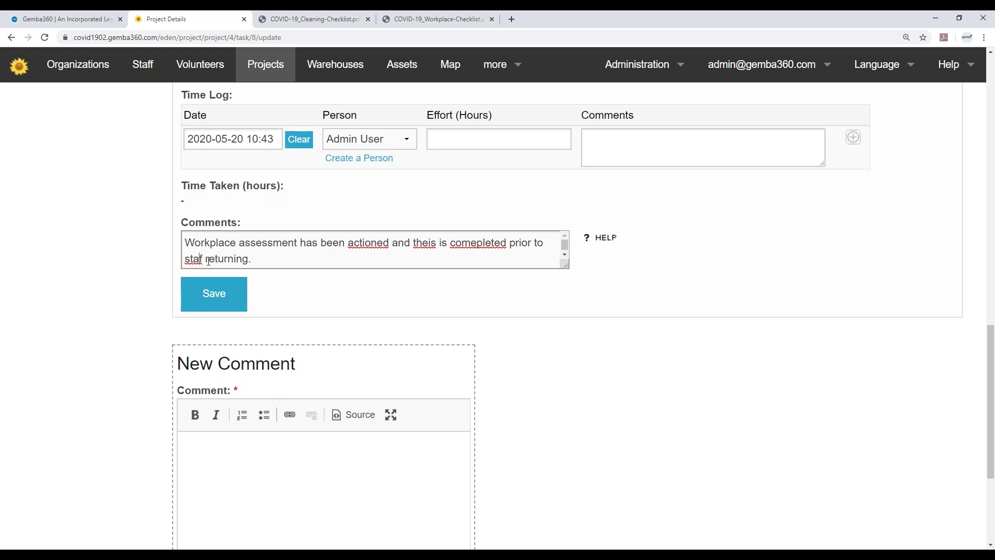
pyautogui.click(208, 260)
pyautogui.write('f')
# Append "Identified that we need to place WORKSAFE Signs into the communal signs" to the task's comments and save the task
pyautogui.write('Identify')
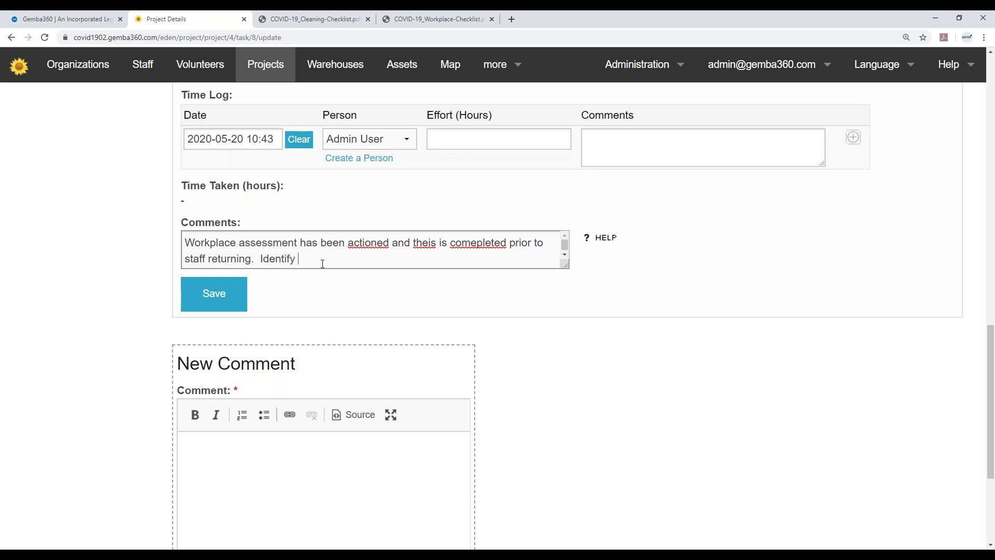
pyautogui.write('ied that we nee')
pyautogui.write('d to pla')
pyautogui.write('ce sig')
pyautogui.write('WORKSFA')
pyautogui.write('E')
pyautogui.press('BackSpace')
pyautogui.press('BackSpace')
pyautogui.press('BackSpace')
pyautogui.write('AFE Signs into the c')
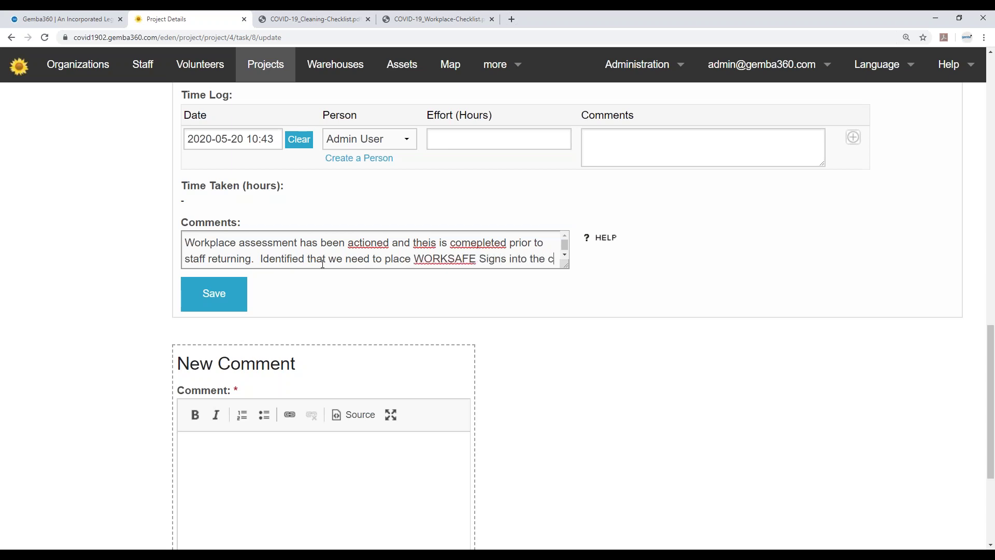
pyautogui.write('ommunica')
pyautogui.press('BackSpace')
pyautogui.press('BackSpace')
pyautogui.write('al signs')
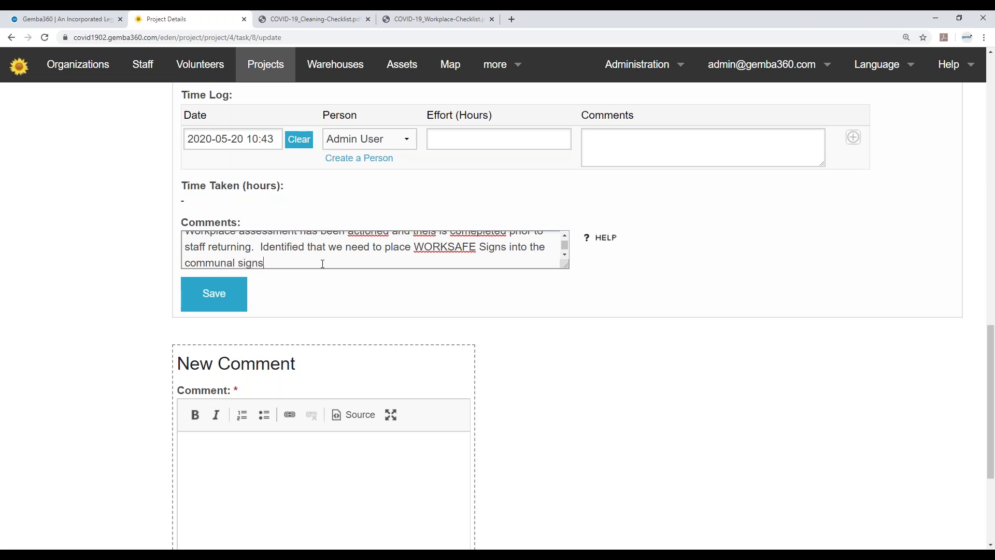
pyautogui.click(213, 304)
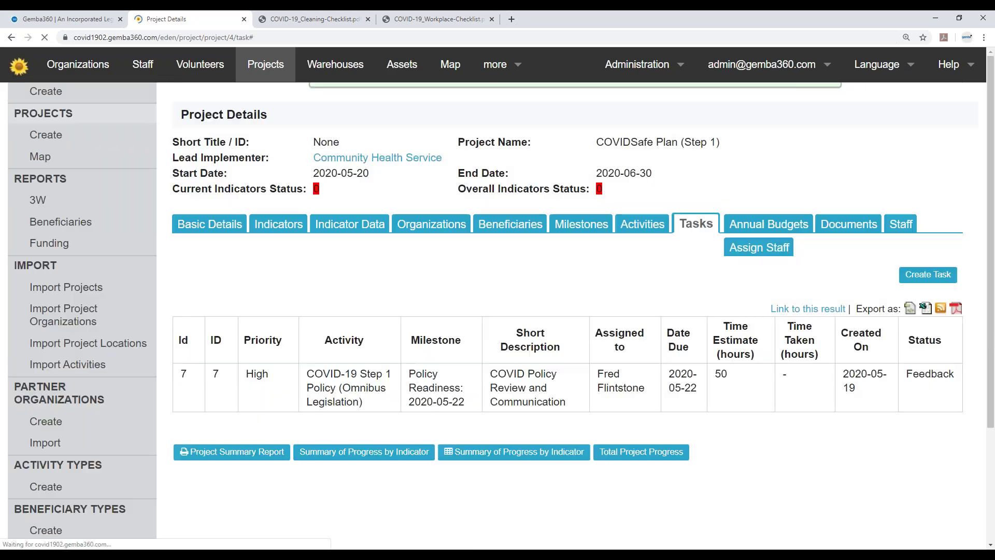
# Reopen the Work Health and Safety task from the task list and review the logged comment change below its form
pyautogui.scroll(-4, 277, 440)
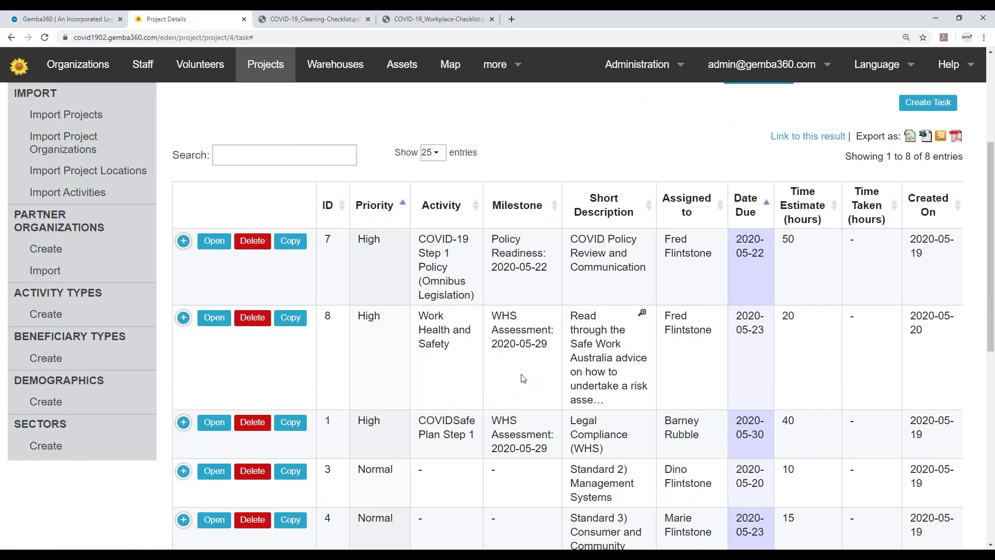
pyautogui.scroll(-2, 523, 378)
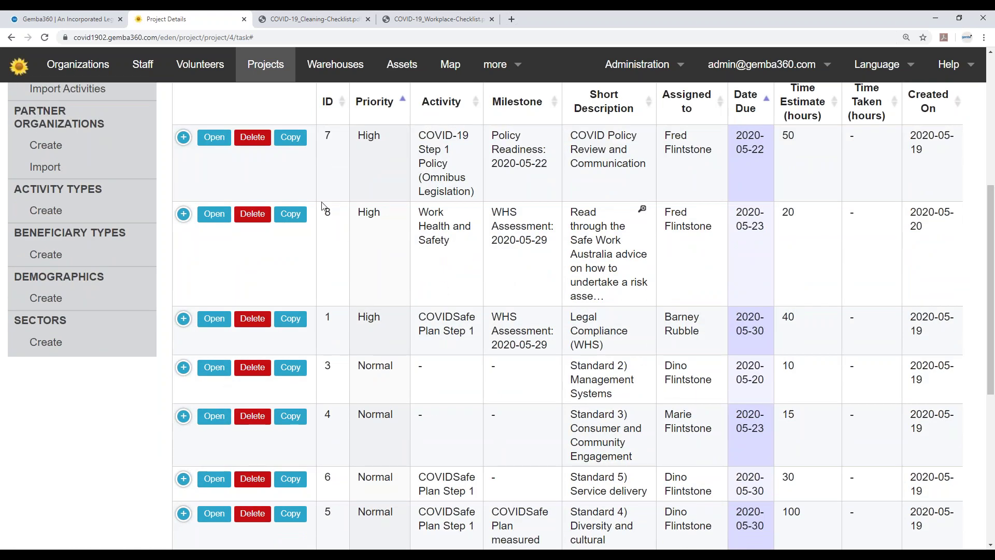
pyautogui.click(220, 220)
pyautogui.scroll(-8, 498, 261)
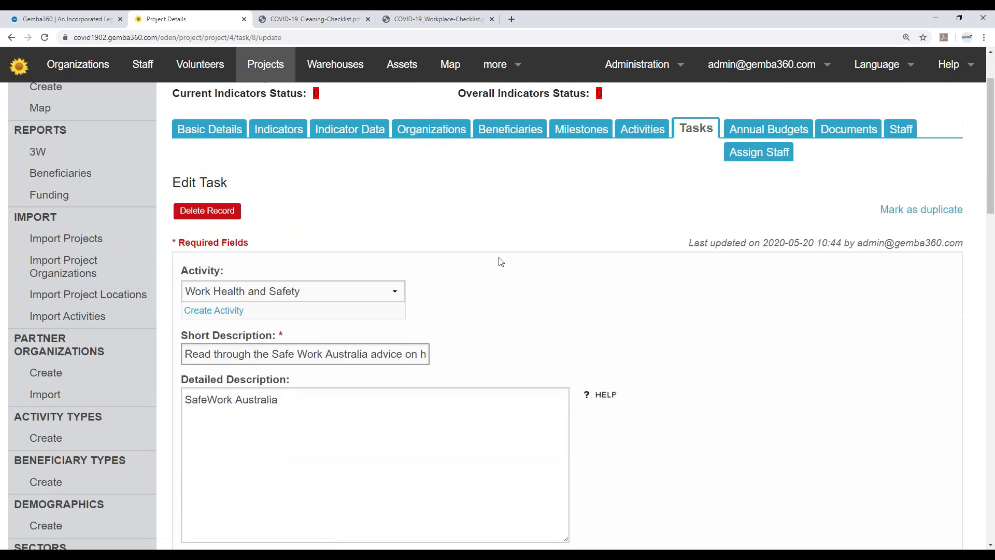
pyautogui.scroll(-10, 535, 280)
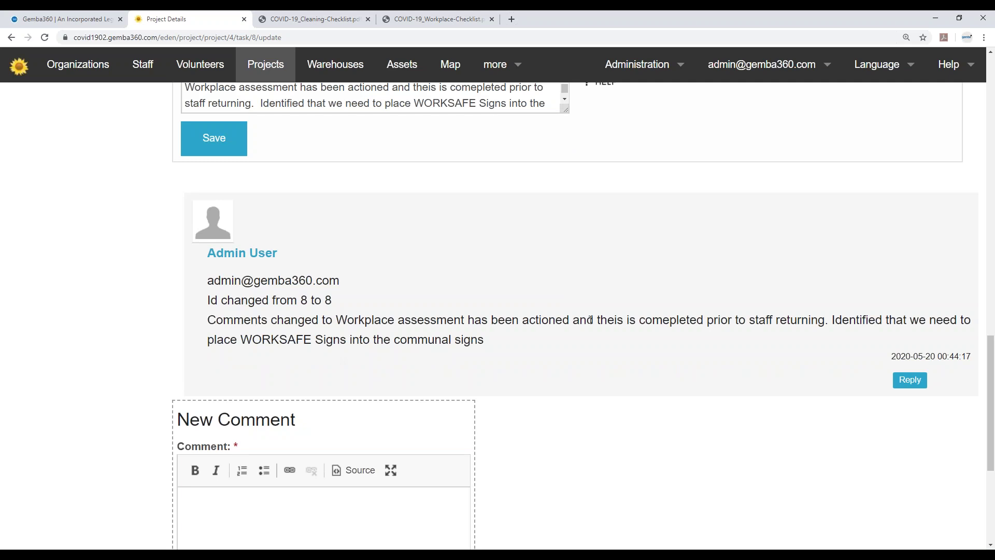
pyautogui.scroll(-2, 589, 318)
pyautogui.scroll(1, 589, 289)
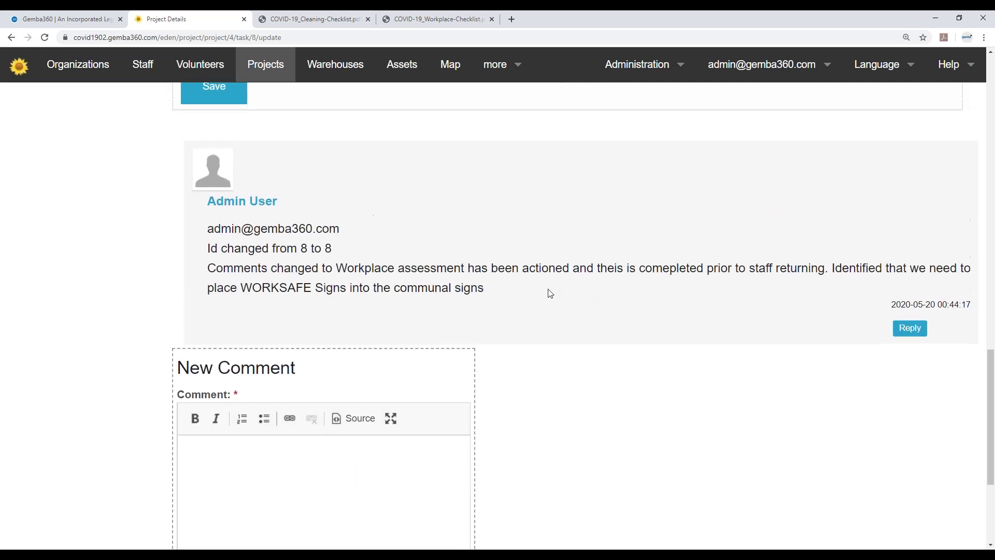
# Review the status and priority choices of the Work Health and Safety task, keeping the status Assigned and the priority High
pyautogui.scroll(5, 289, 242)
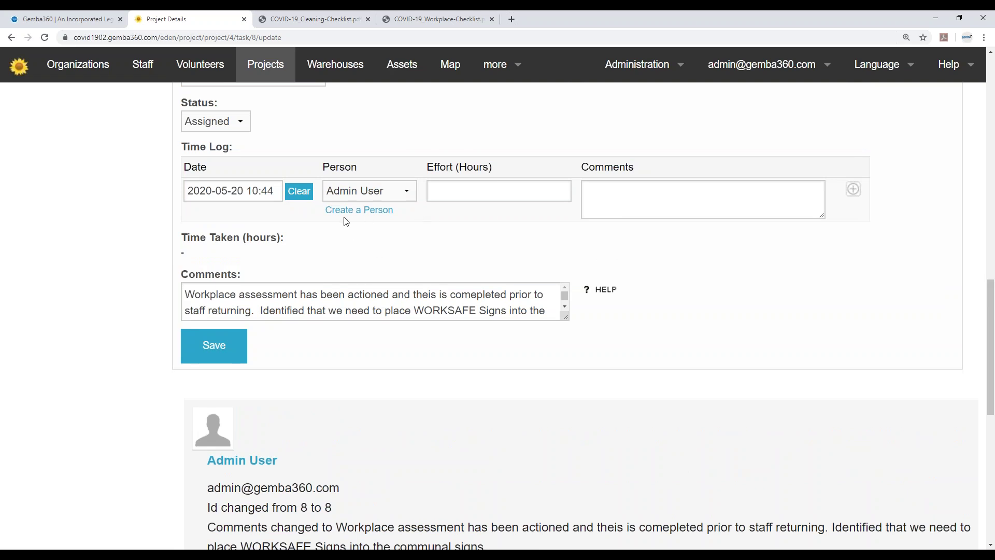
pyautogui.scroll(1, 336, 222)
pyautogui.scroll(1, 336, 225)
pyautogui.click(211, 227)
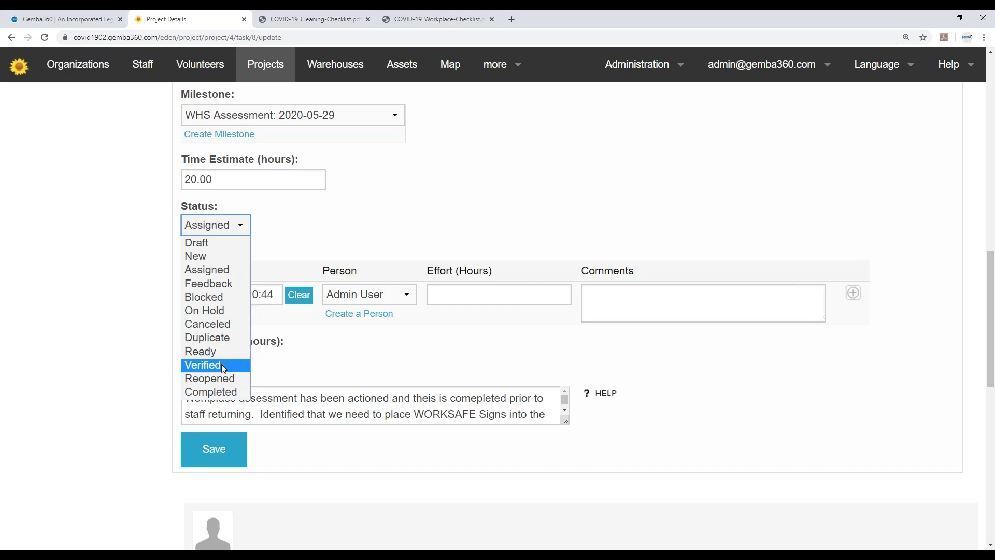
pyautogui.click(307, 366)
pyautogui.scroll(5, 443, 343)
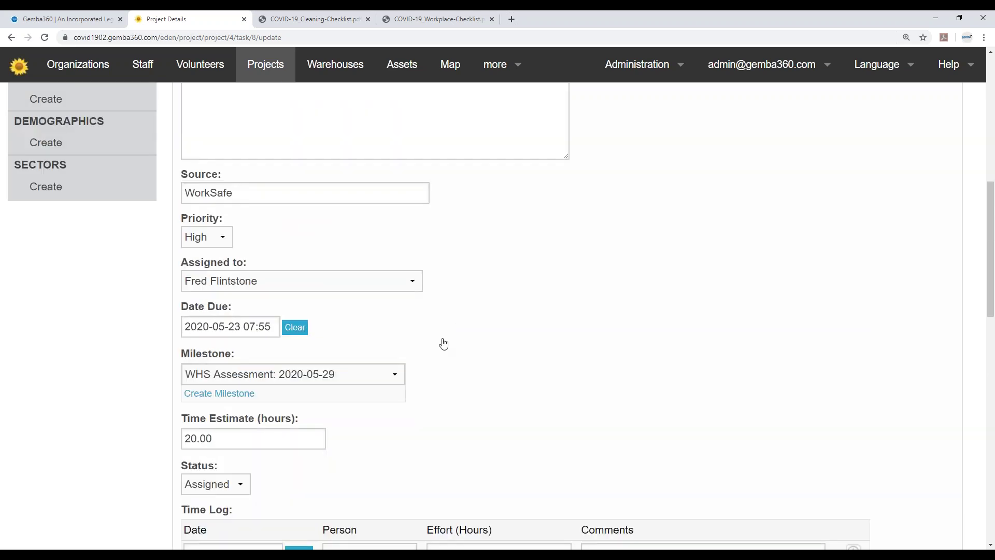
pyautogui.click(223, 238)
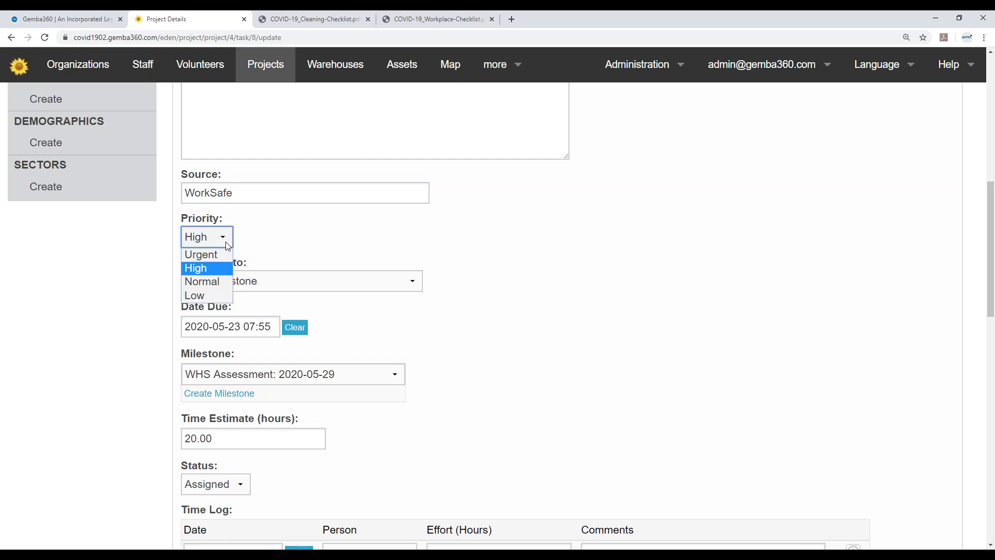
pyautogui.click(221, 268)
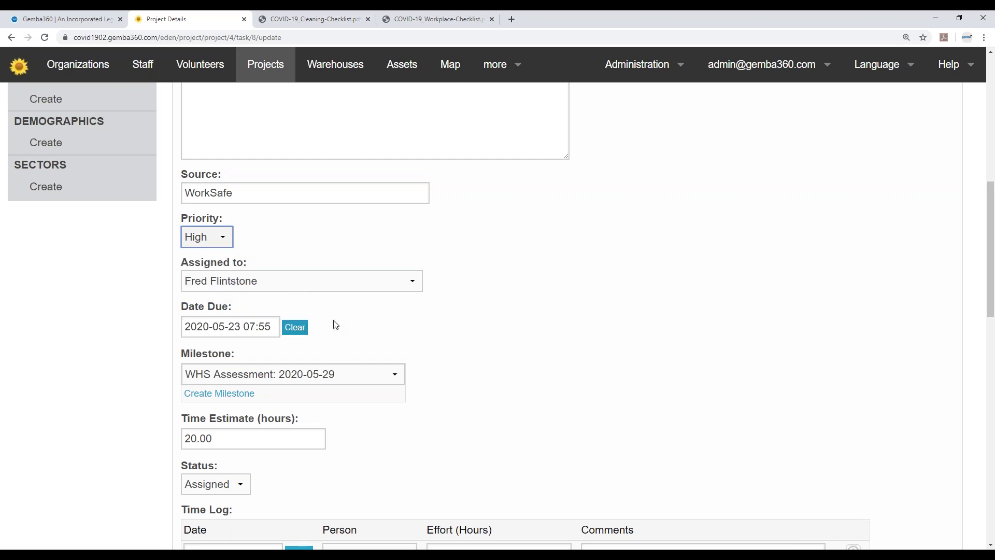
pyautogui.scroll(-3, 336, 325)
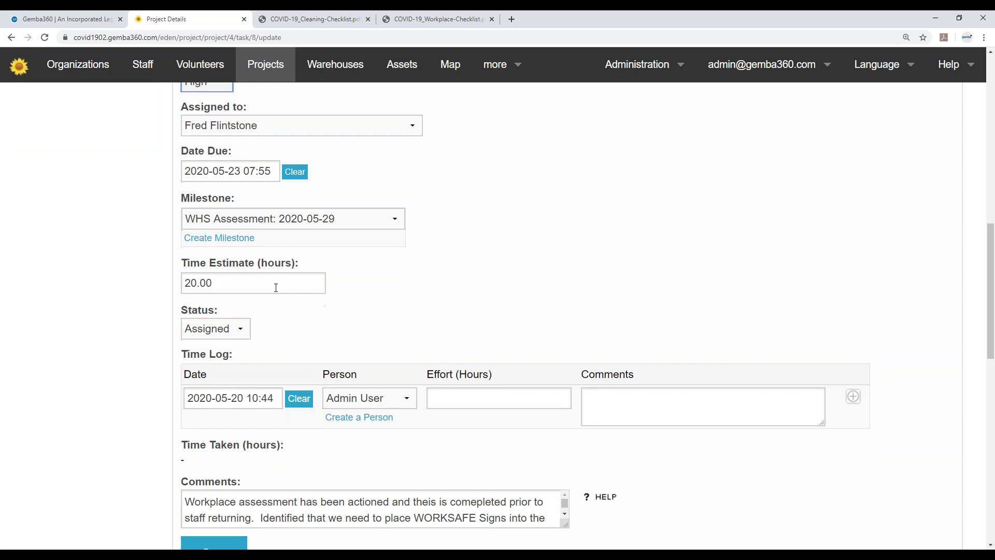
# Set the Work Health and Safety task's status to Ready and save the task
pyautogui.click(215, 336)
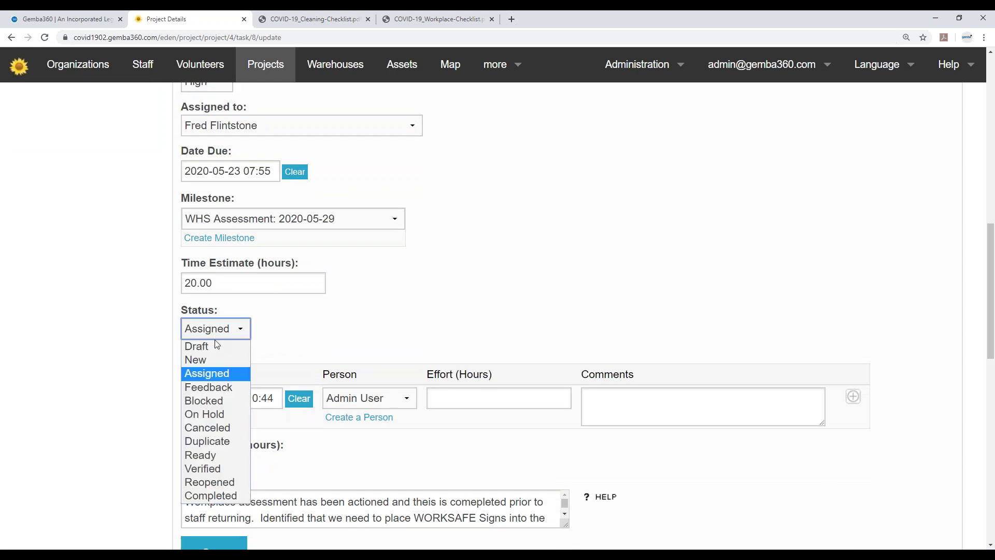
pyautogui.click(222, 456)
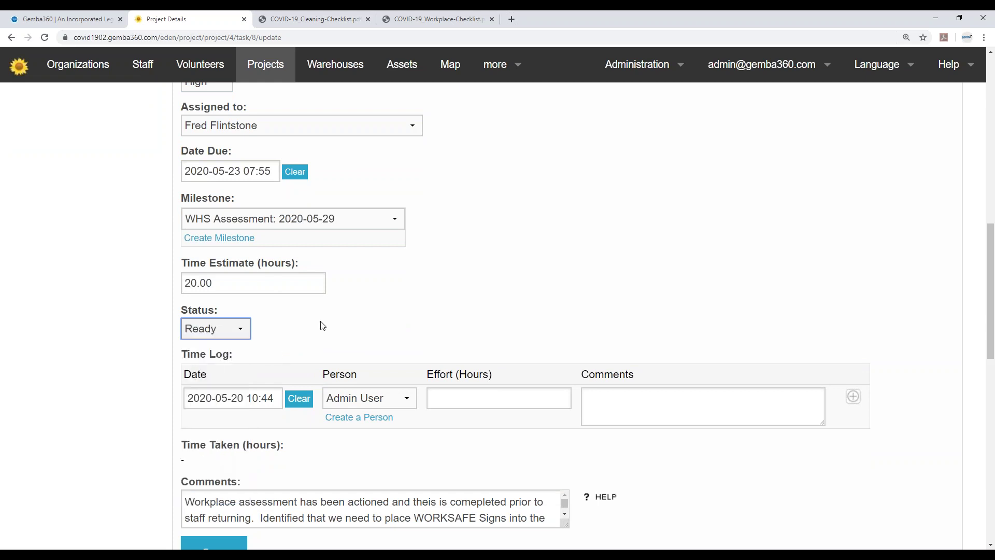
pyautogui.scroll(-6, 275, 351)
pyautogui.click(210, 250)
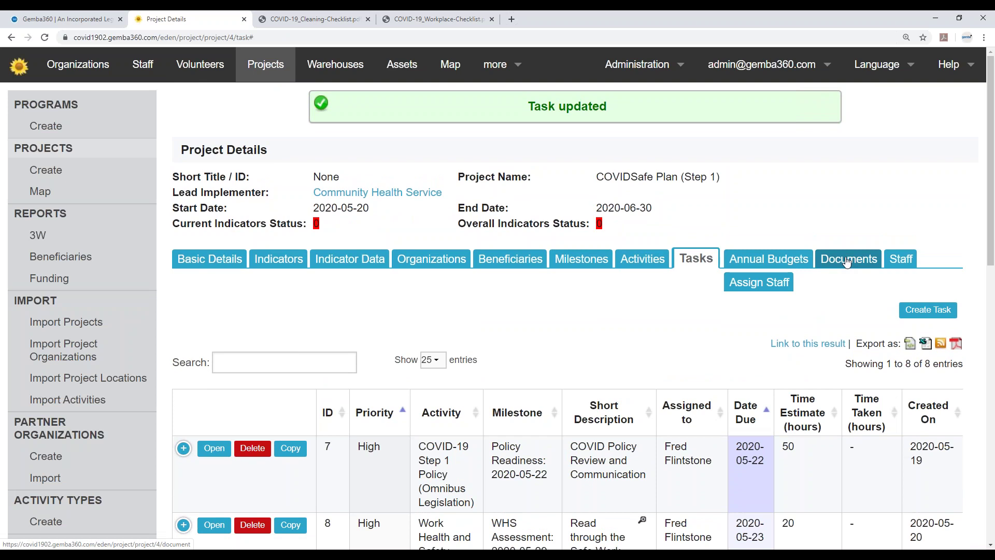
# Open the COVIDSafe Plan (Step 1) project's reference documents and look through the list of files
pyautogui.click(847, 259)
pyautogui.scroll(-2, 609, 285)
pyautogui.scroll(-2, 609, 285)
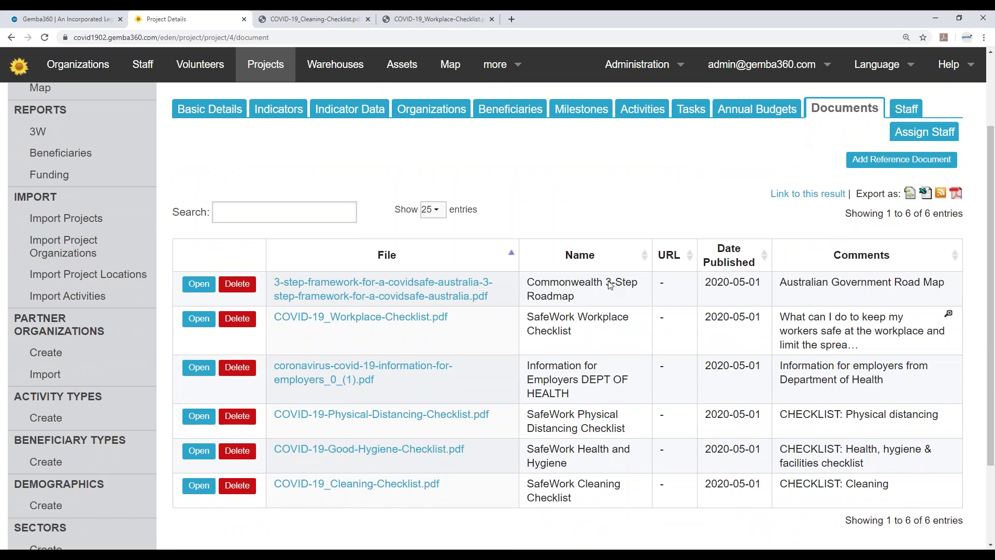
pyautogui.scroll(-1, 568, 316)
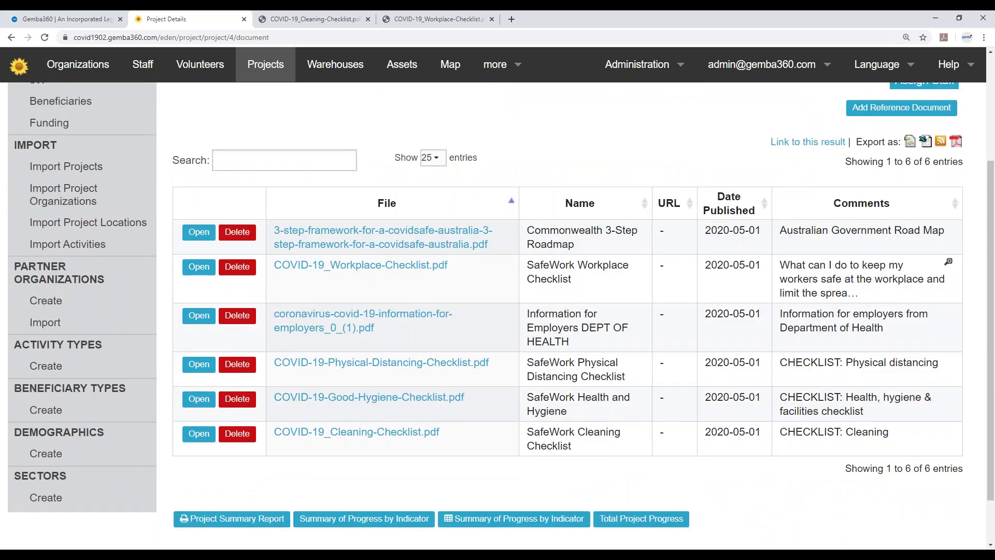
pyautogui.scroll(-1, 568, 316)
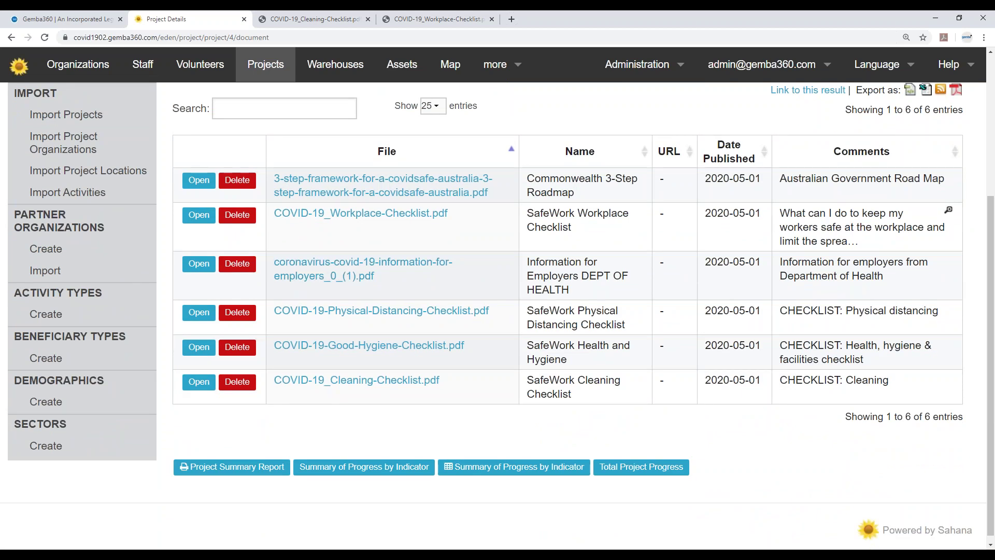
# Open the Department of Health's information for employers PDF, read its COVID-19 risk reduction advice, and close it
pyautogui.moveTo(570, 291)
pyautogui.mouseDown()
pyautogui.moveTo(554, 290)
pyautogui.moveTo(528, 261)
pyautogui.mouseUp()
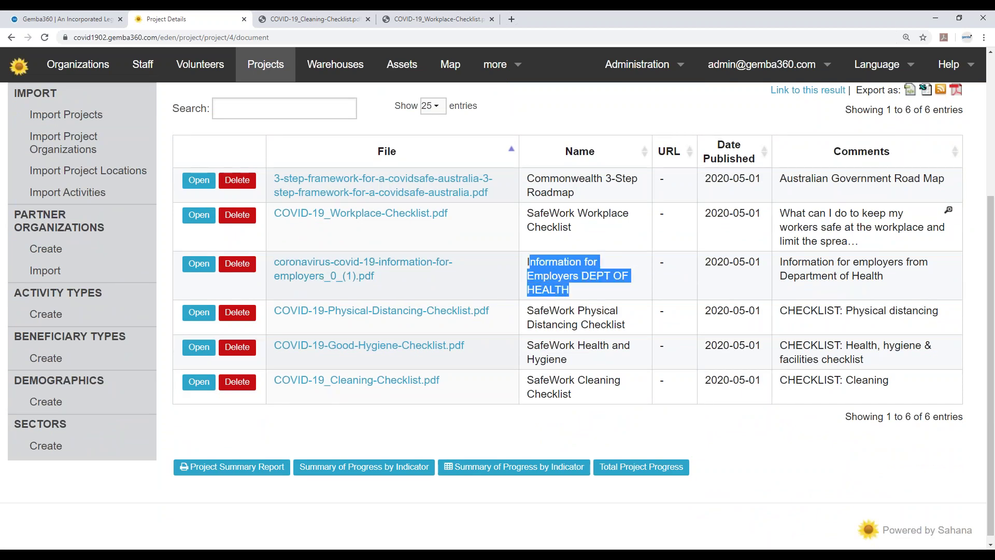
pyautogui.click(321, 274)
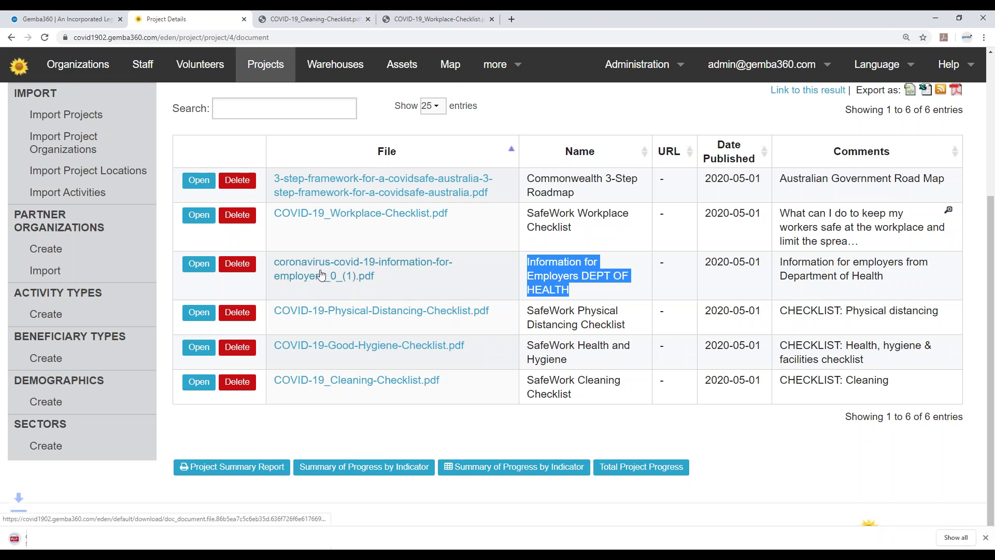
pyautogui.click(45, 535)
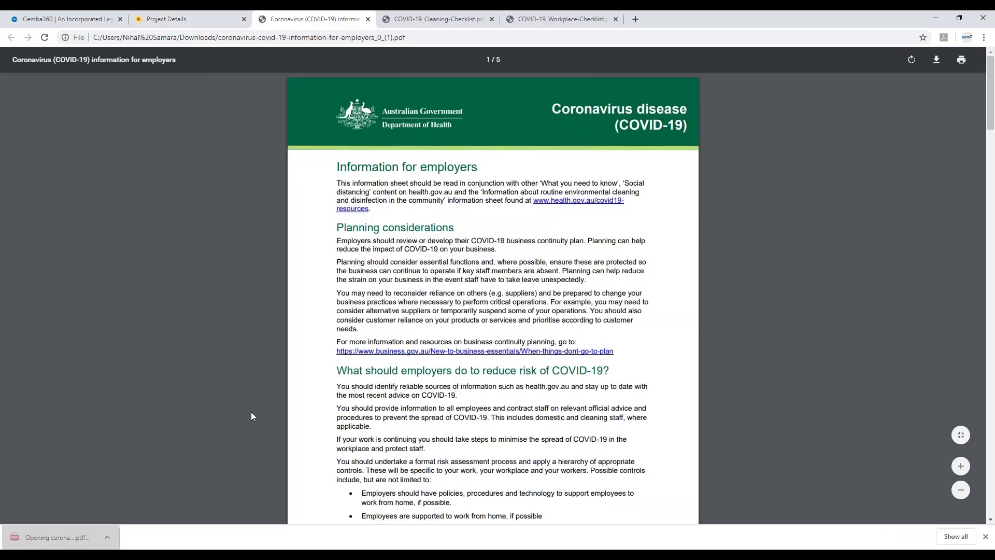
pyautogui.scroll(-4, 351, 387)
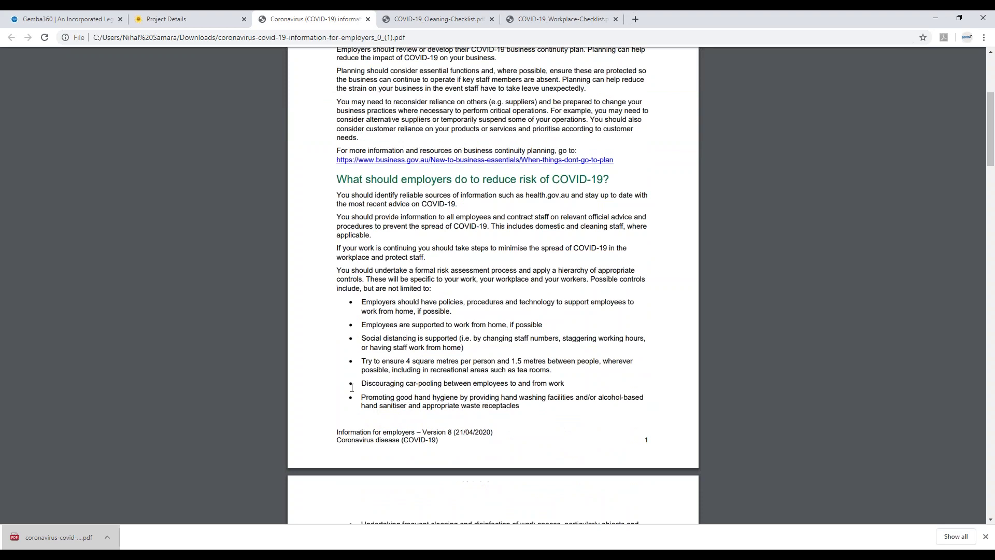
pyautogui.scroll(-4, 351, 388)
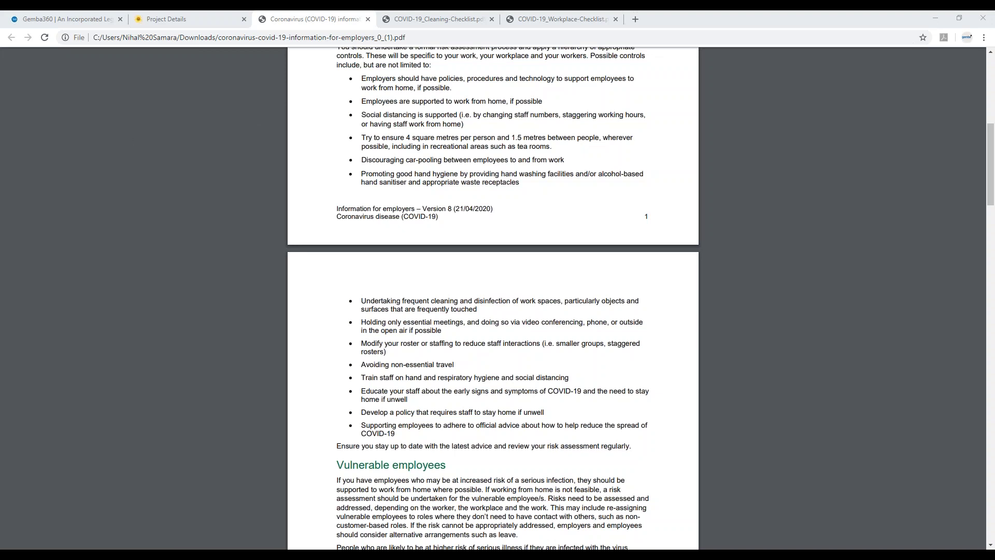
pyautogui.click(367, 20)
# Return to the project's task list and sort the tasks by short description in ascending order
pyautogui.scroll(4, 556, 227)
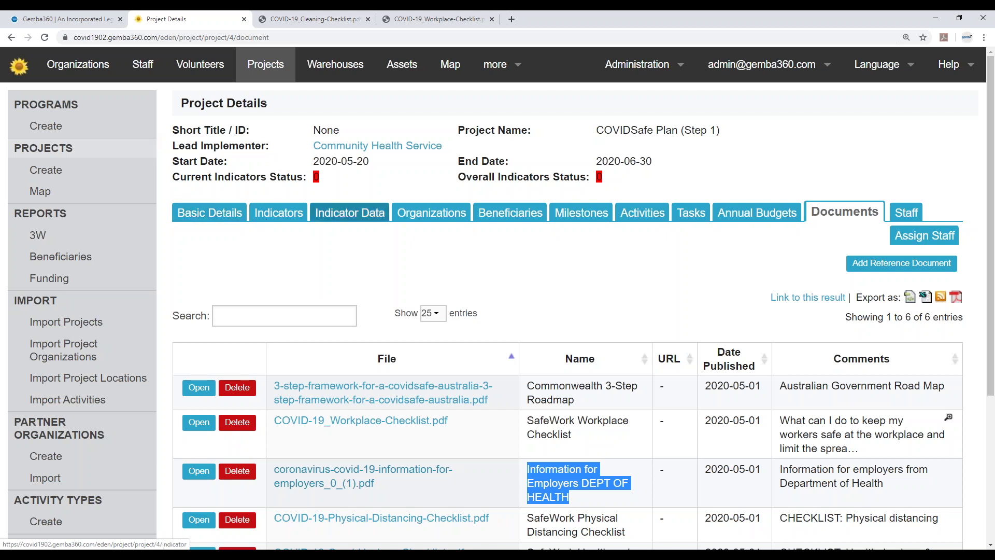
pyautogui.click(690, 212)
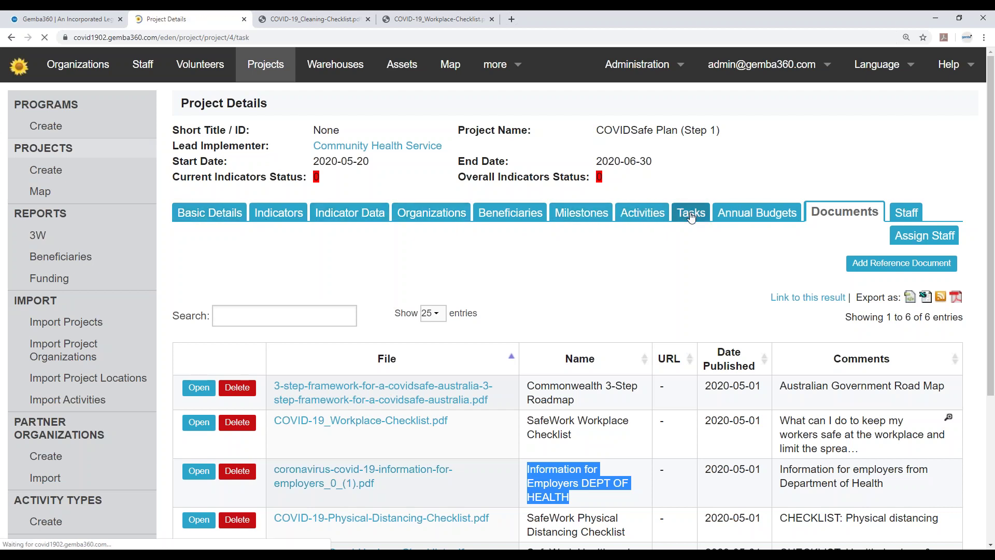
pyautogui.scroll(-1, 631, 253)
pyautogui.click(746, 319)
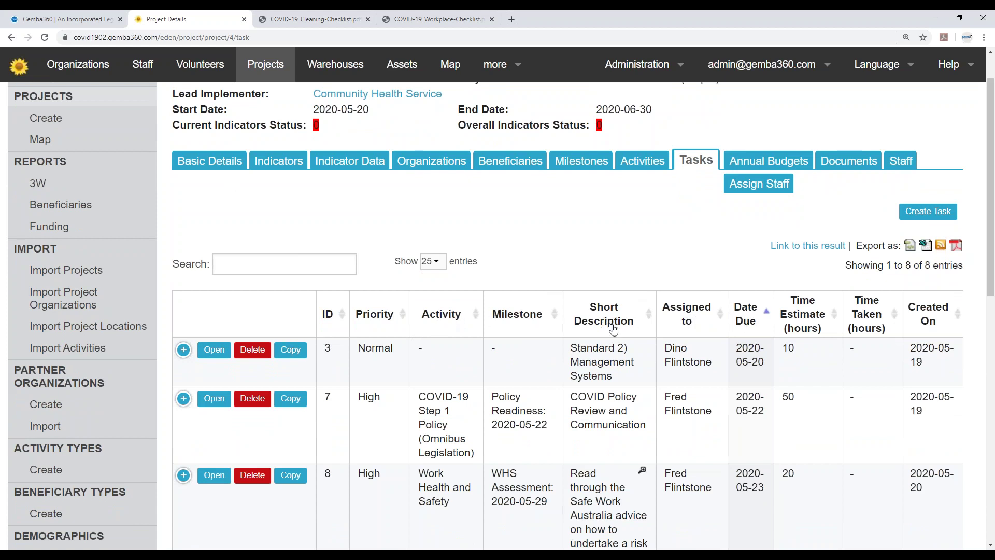
pyautogui.click(646, 320)
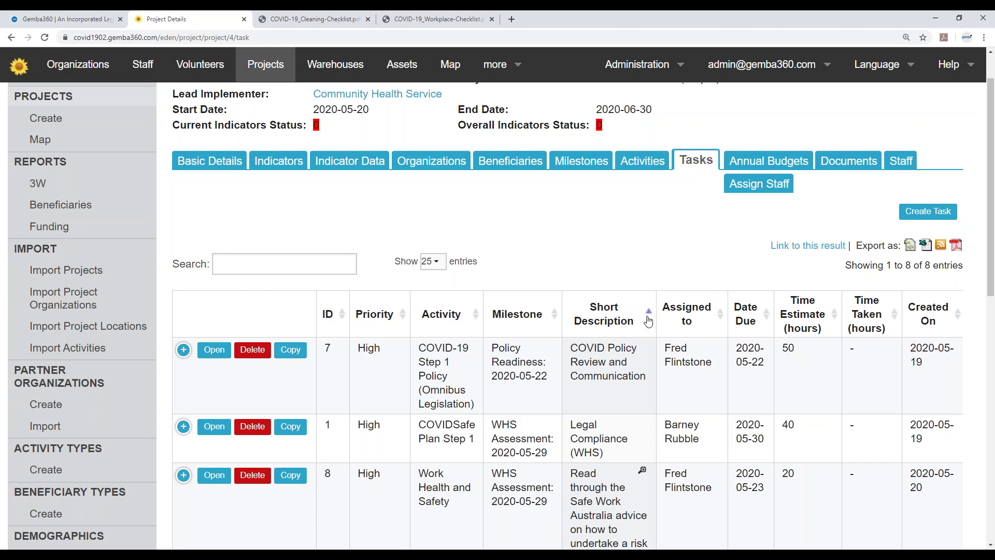
# Review the sorted tasks from the COVID policy review through Standard 5, with their assignees, due dates and time estimates
pyautogui.scroll(-2, 648, 321)
pyautogui.scroll(-2, 630, 288)
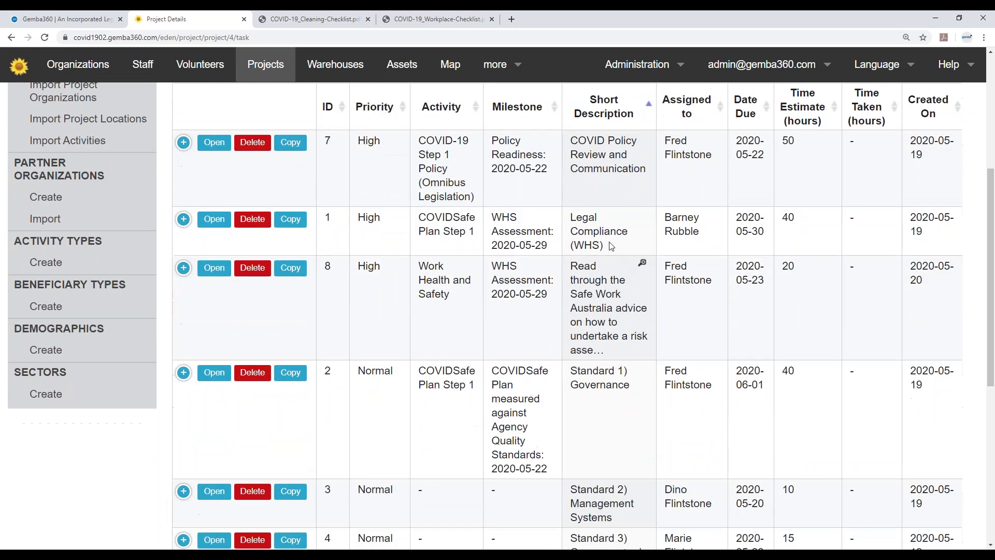
pyautogui.scroll(-1, 611, 246)
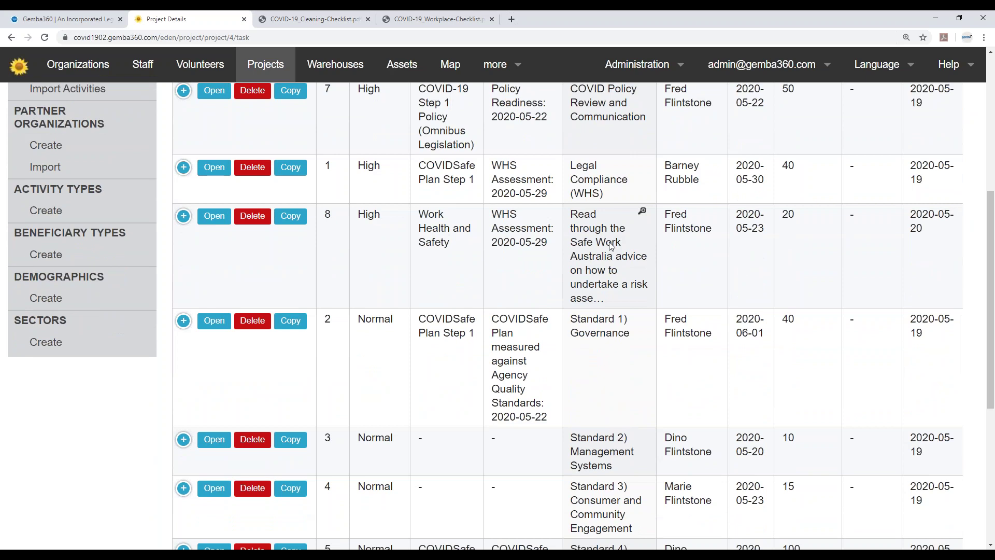
pyautogui.scroll(-2, 612, 245)
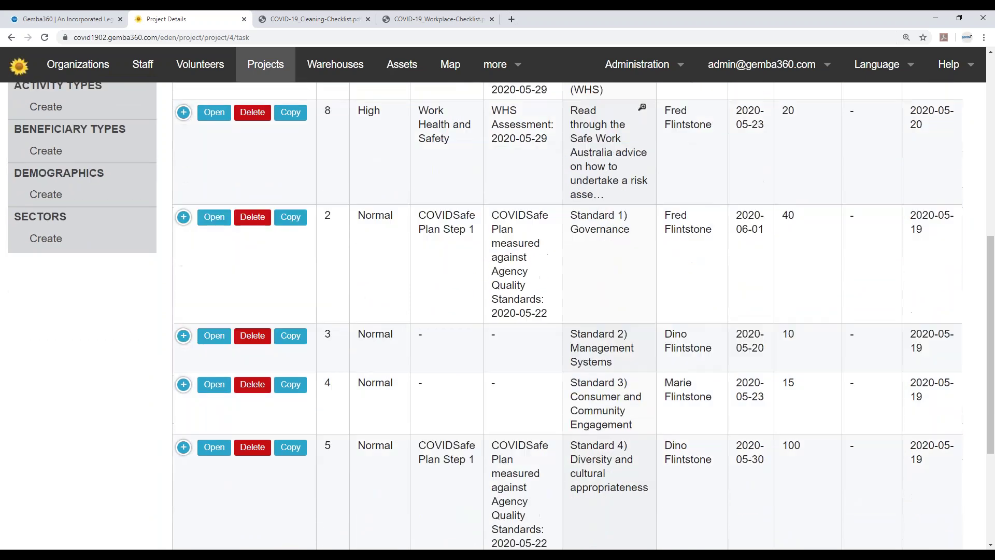
pyautogui.scroll(-2, 614, 307)
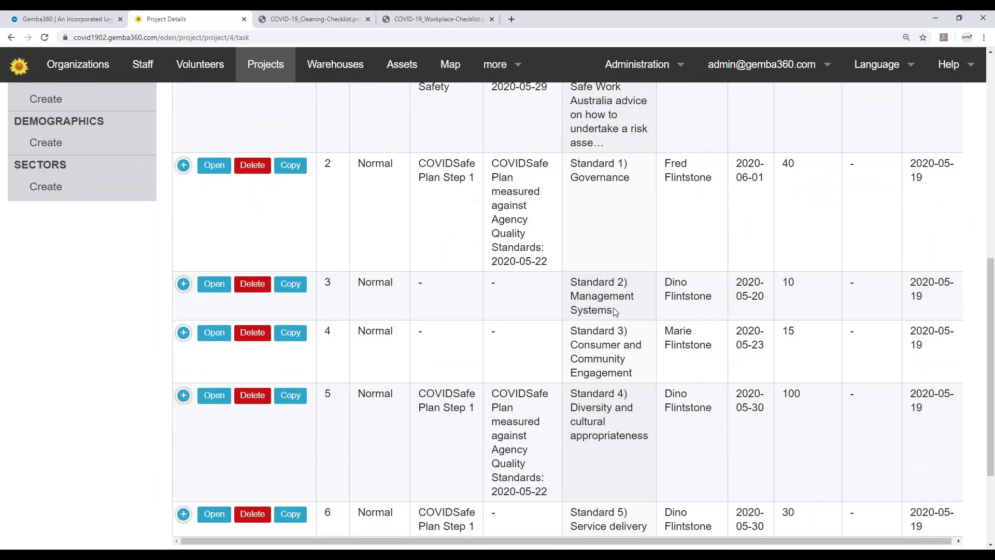
pyautogui.scroll(-1, 615, 311)
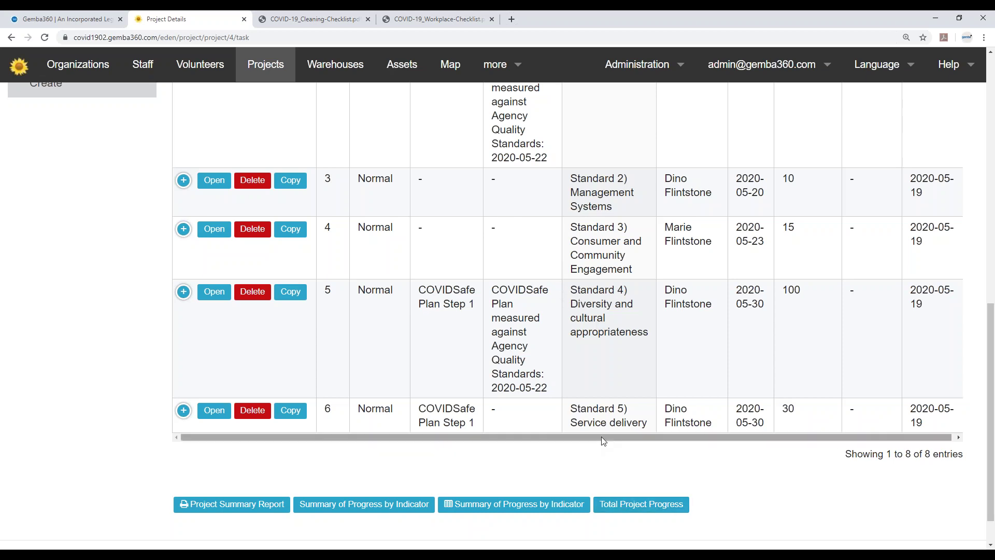
pyautogui.moveTo(601, 437); pyautogui.dragTo(692, 444)
# Export the project's task list as a PDF report, check both of its pages, and close the report
pyautogui.scroll(10, 766, 430)
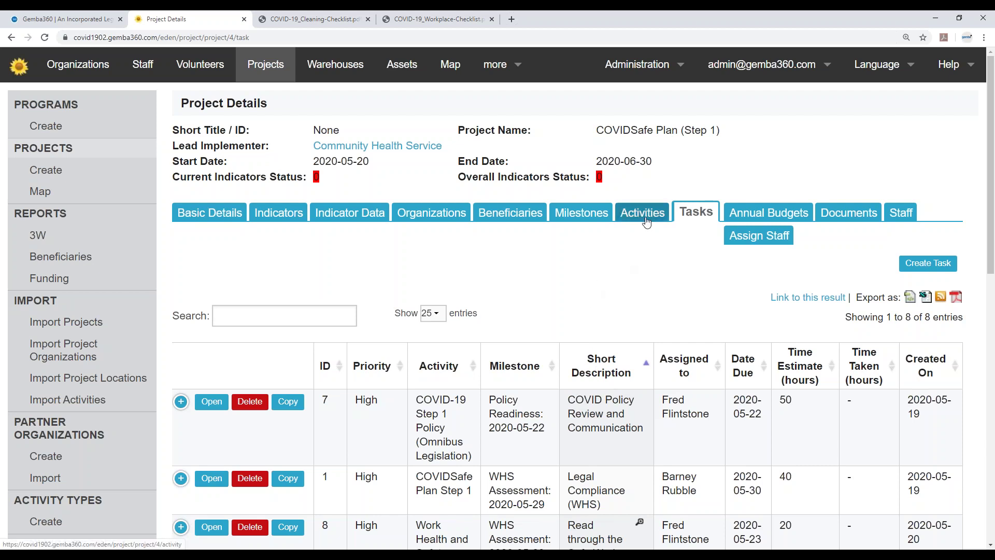
pyautogui.click(956, 298)
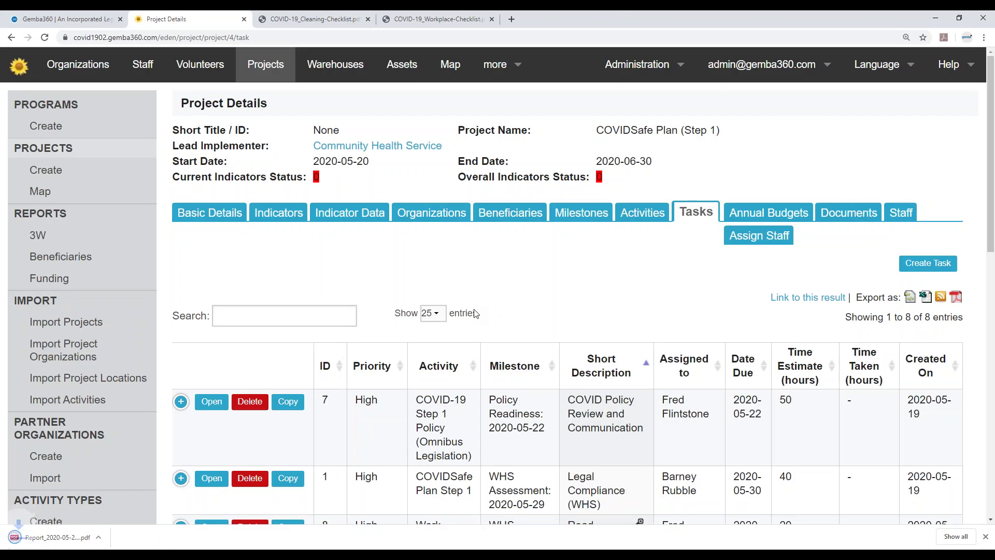
pyautogui.click(67, 539)
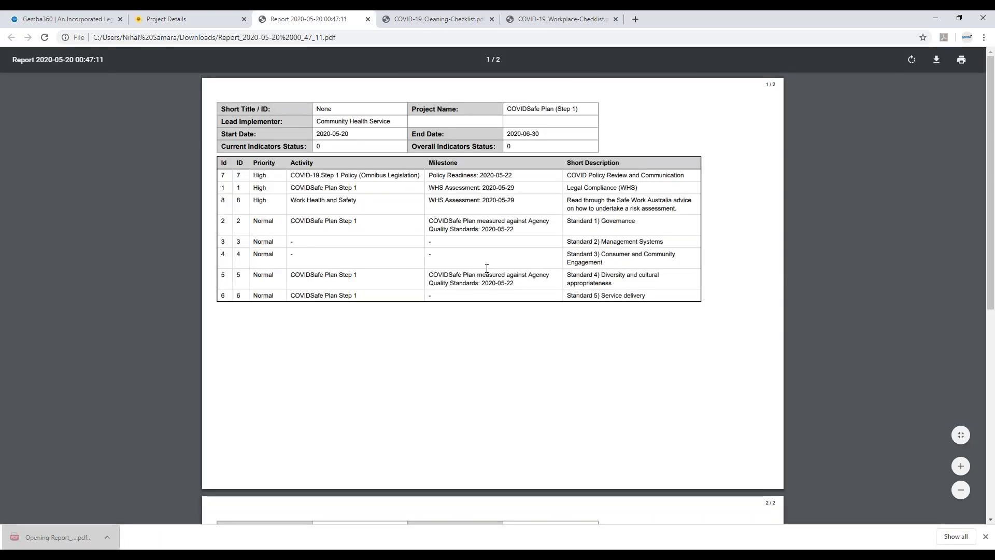
pyautogui.scroll(-6, 453, 272)
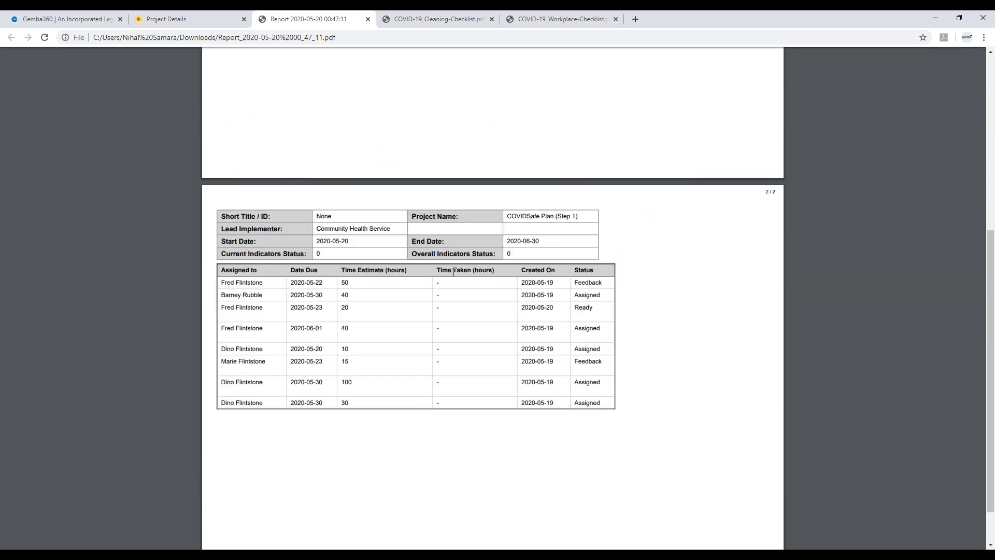
pyautogui.scroll(6, 449, 254)
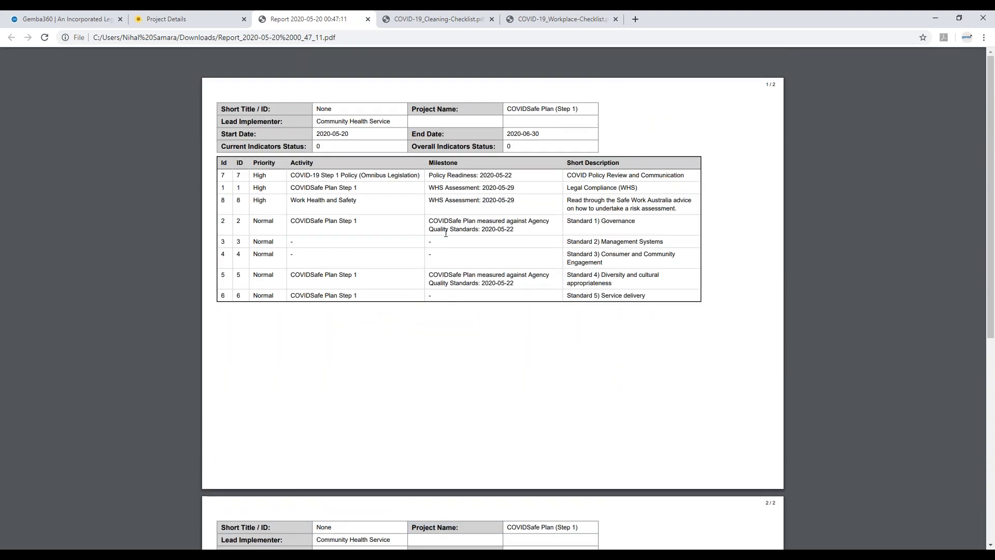
pyautogui.click(367, 19)
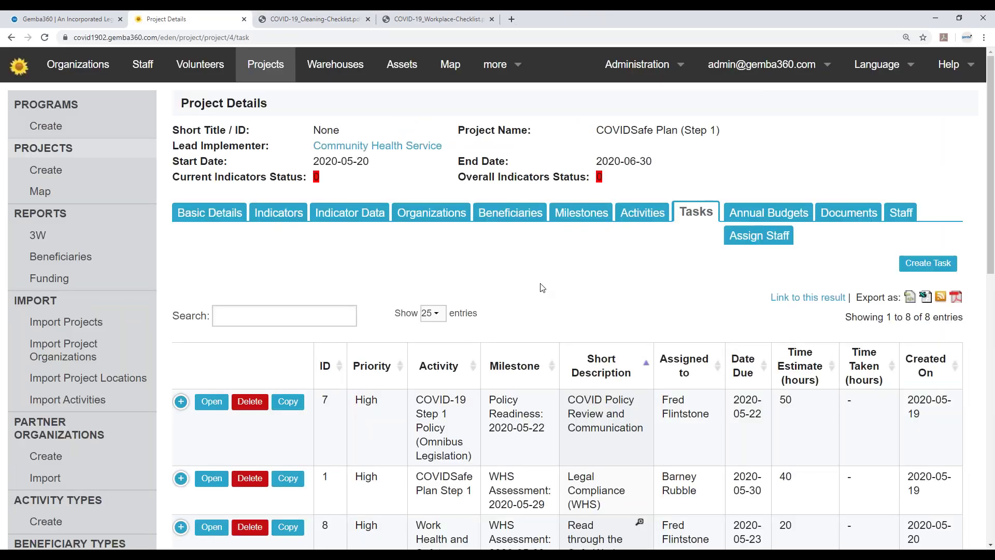
# Leave the project and return to the system's home page
pyautogui.click(25, 72)
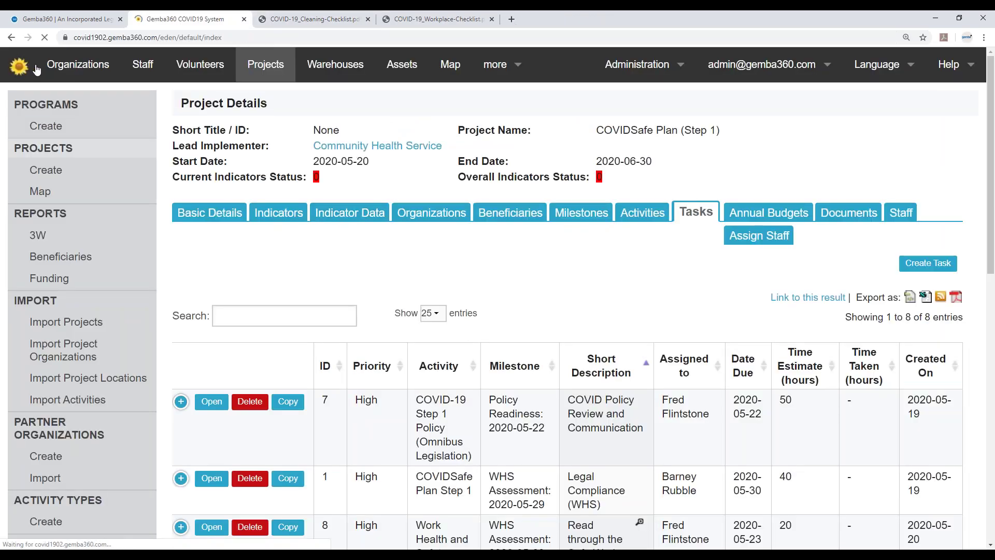
pyautogui.click(412, 246)
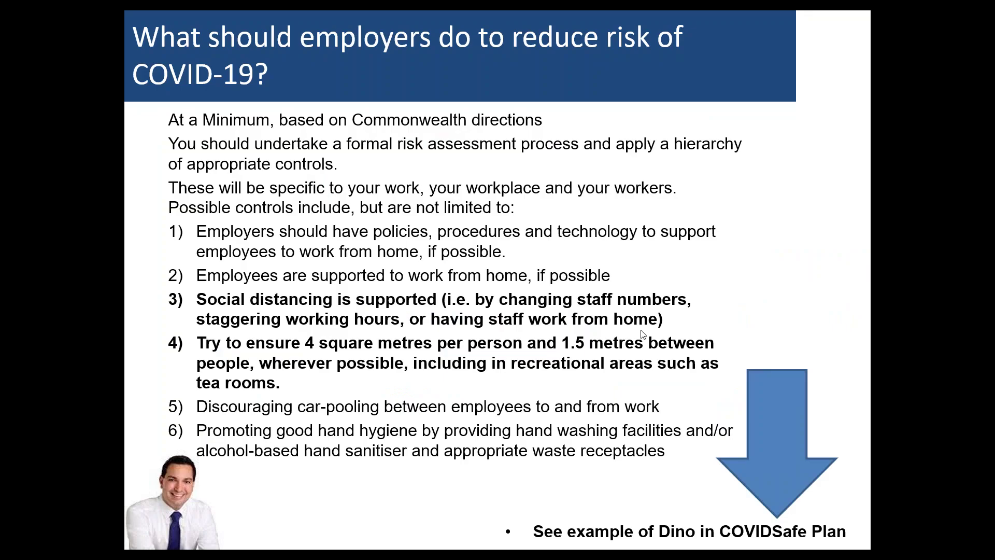
pyautogui.click(624, 330)
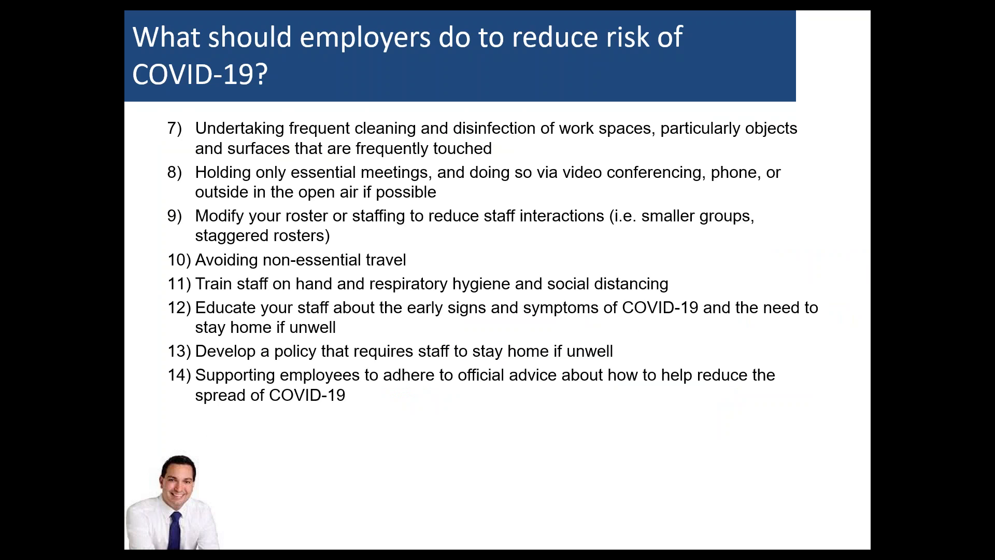
pyautogui.press('Right')
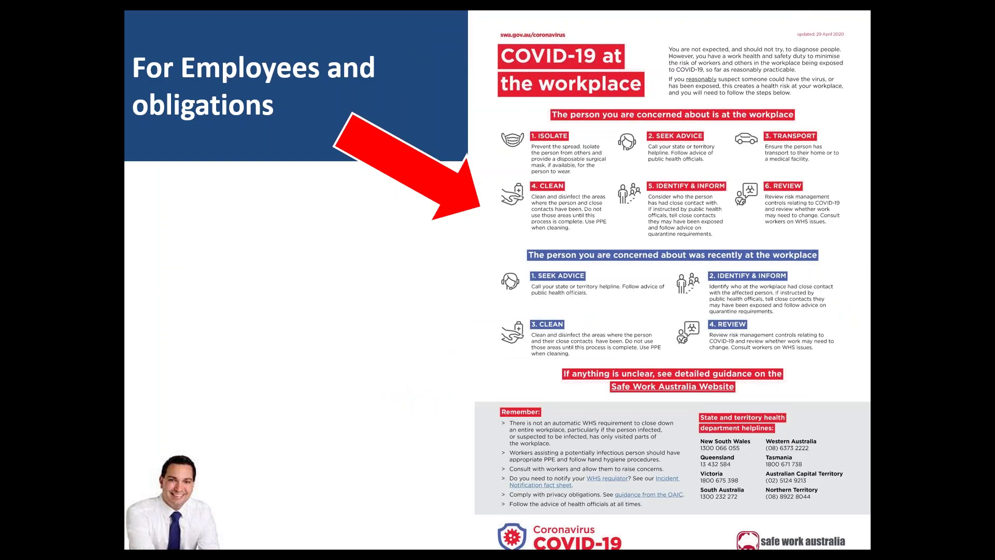